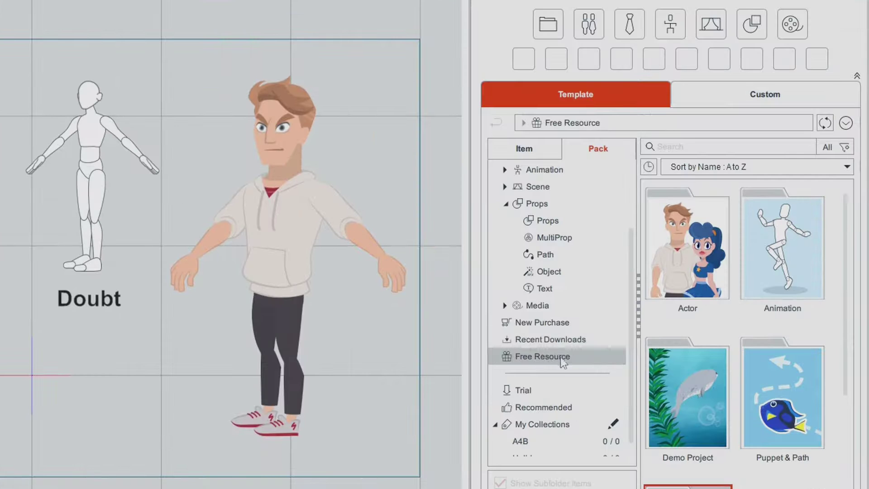
Step: Open the free Actor pack and display the Dummy for 3D Motion actors in the 1_G3 360 Human category
{"action": "double_click", "coordinate": [685, 243]}
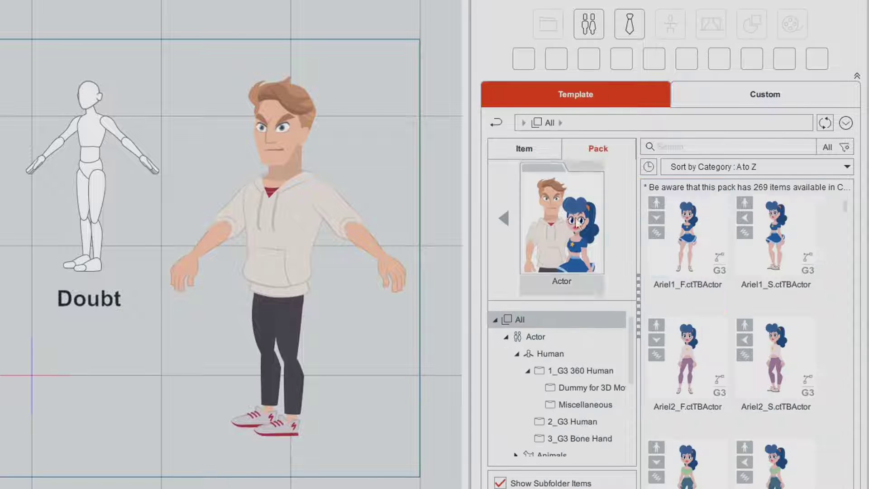
{"action": "left_click", "coordinate": [551, 353]}
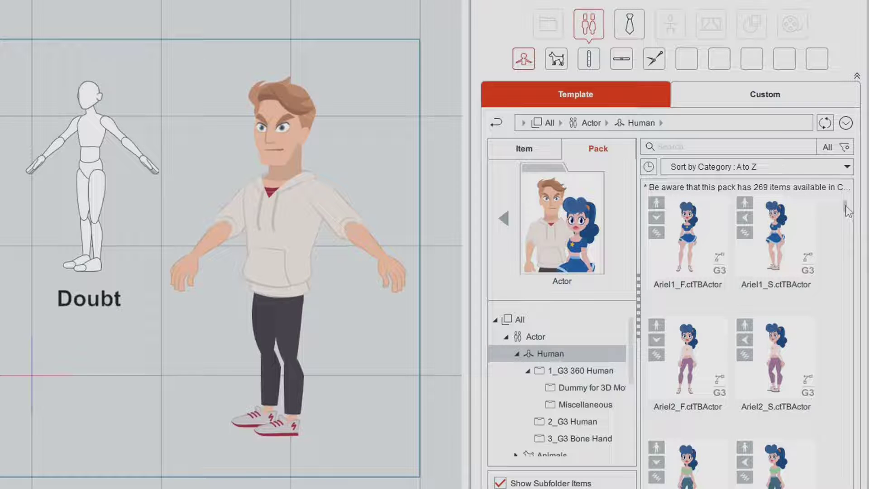
{"action": "left_click_drag", "start_coordinate": [844, 207], "coordinate": [841, 245]}
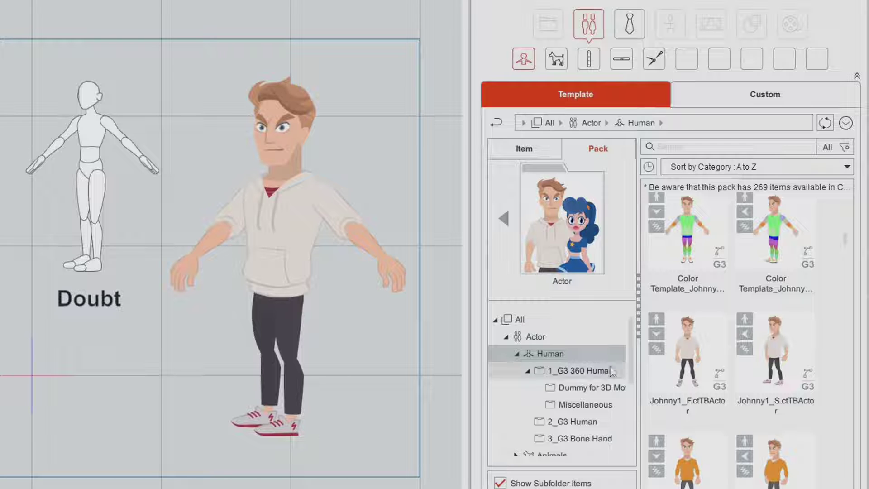
{"action": "left_click", "coordinate": [571, 387]}
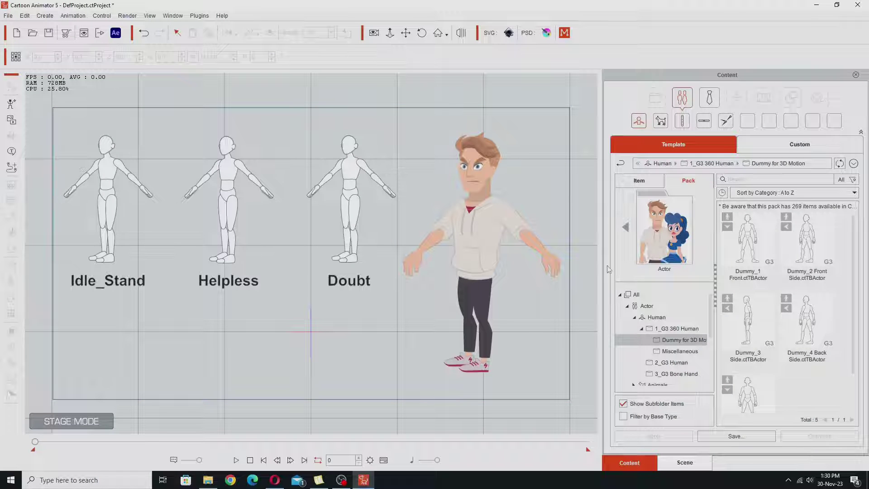
Step: Open the free Animation pack and display the male Side motions under 2D Motion, 1_G3 Human
{"action": "left_click", "coordinate": [627, 228]}
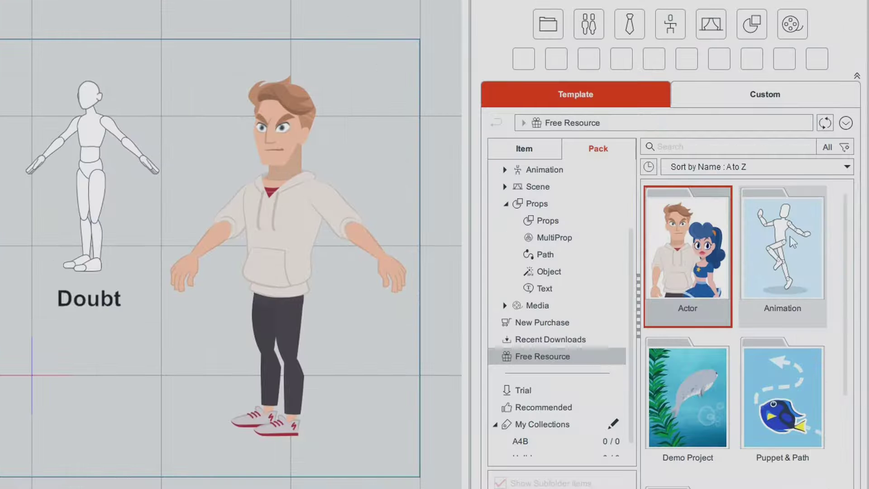
{"action": "double_click", "coordinate": [781, 245]}
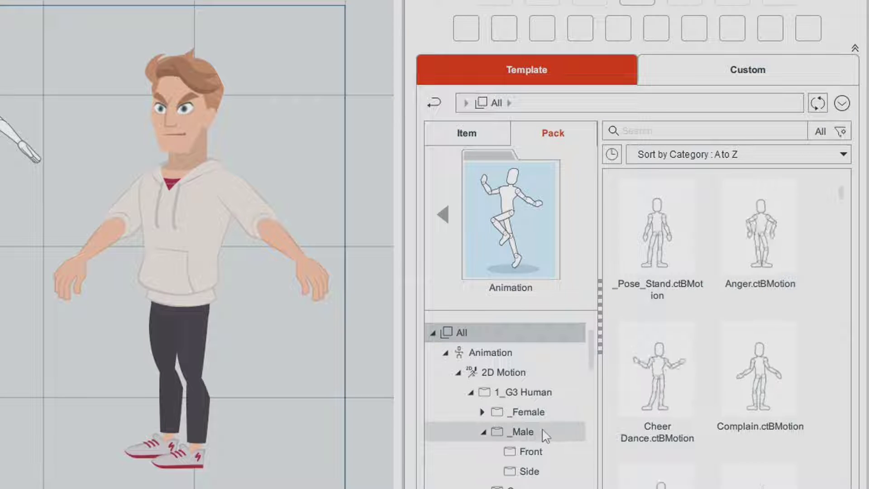
{"action": "left_click", "coordinate": [529, 471]}
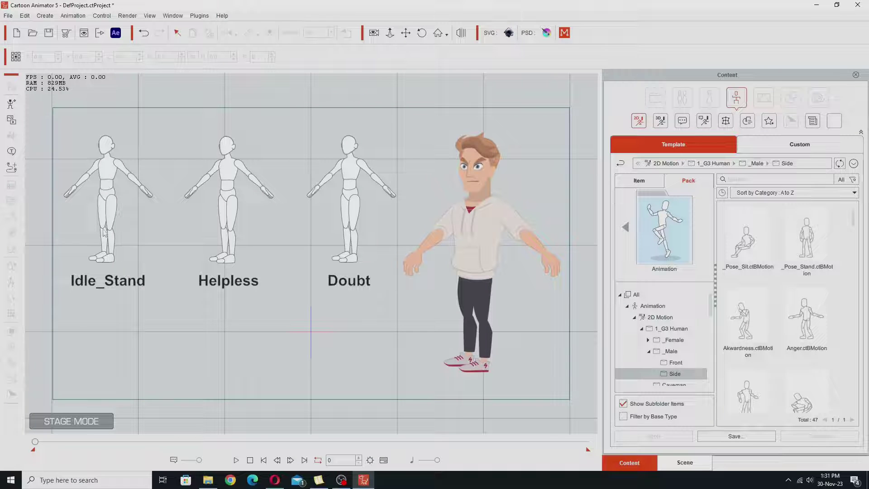
Step: Apply the Idle_Stand motion to the dummy labelled Idle_Stand, accepting the sprite hand notice, and play it through
{"action": "left_click", "coordinate": [114, 181]}
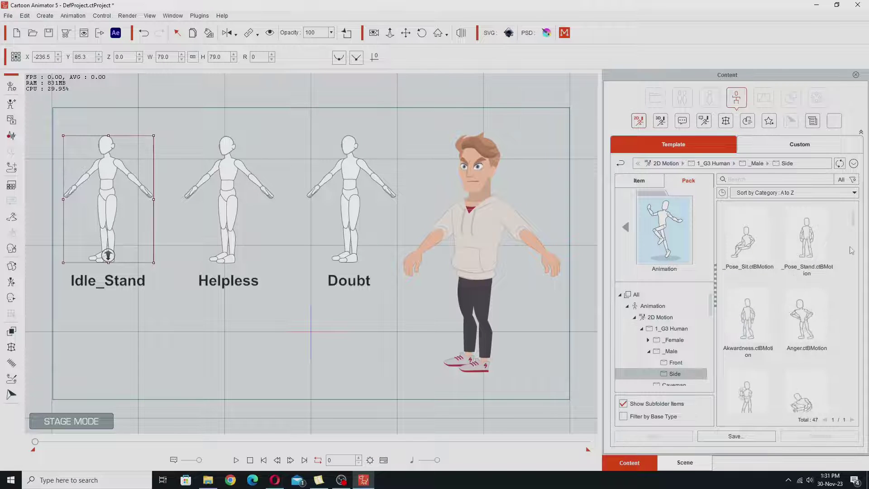
{"action": "scroll", "coordinate": [852, 231], "scroll_direction": "down", "scroll_amount": 3}
{"action": "scroll", "coordinate": [853, 231], "scroll_direction": "down", "scroll_amount": 5}
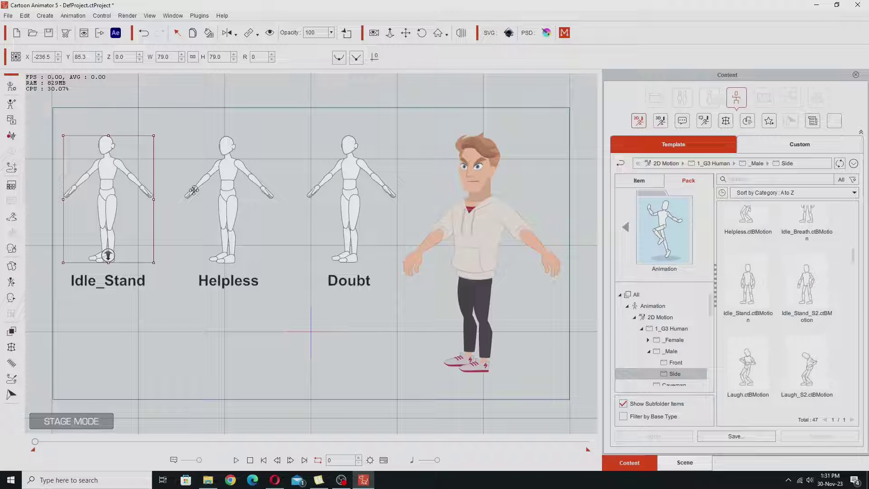
{"action": "double_click", "coordinate": [749, 285]}
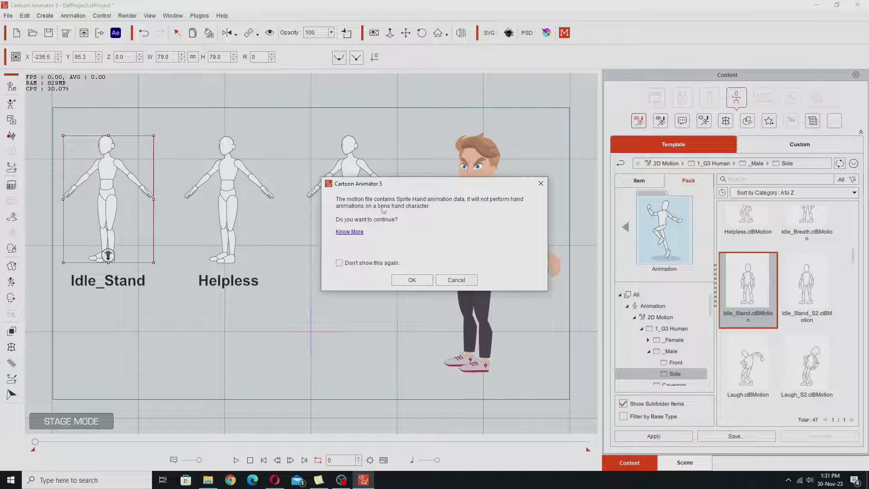
{"action": "left_click", "coordinate": [408, 278]}
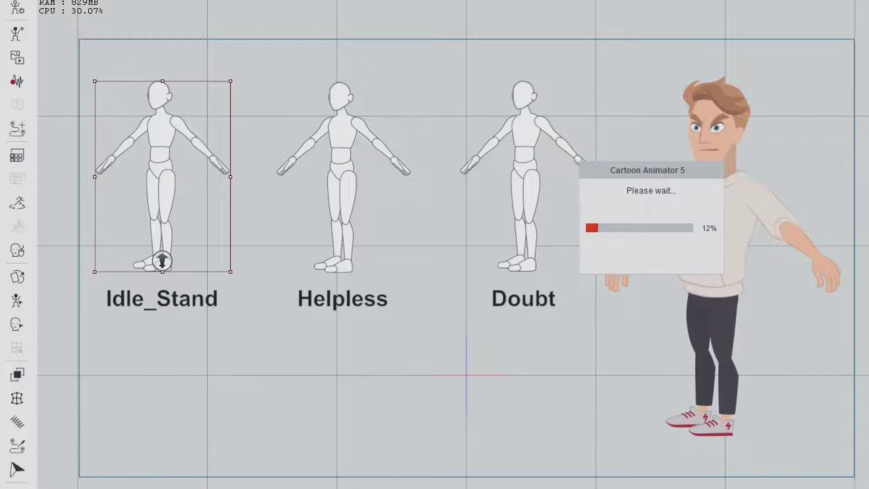
{"action": "key", "text": "space"}
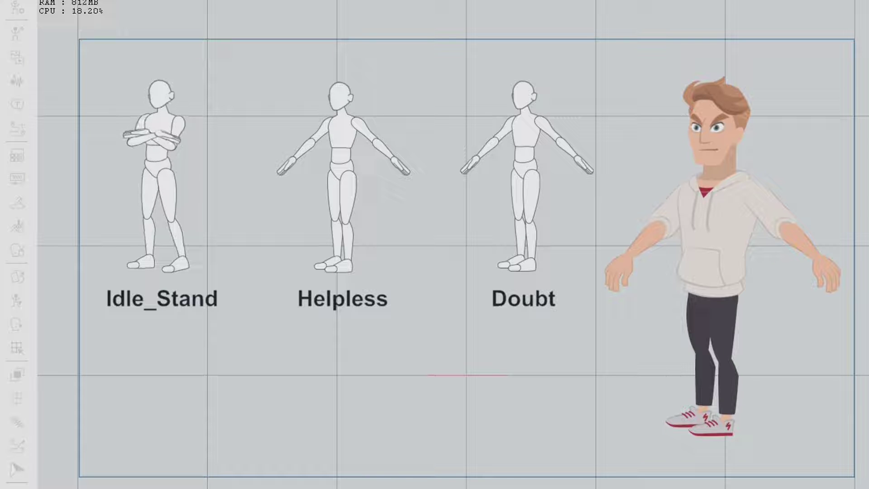
{"action": "key", "text": "space"}
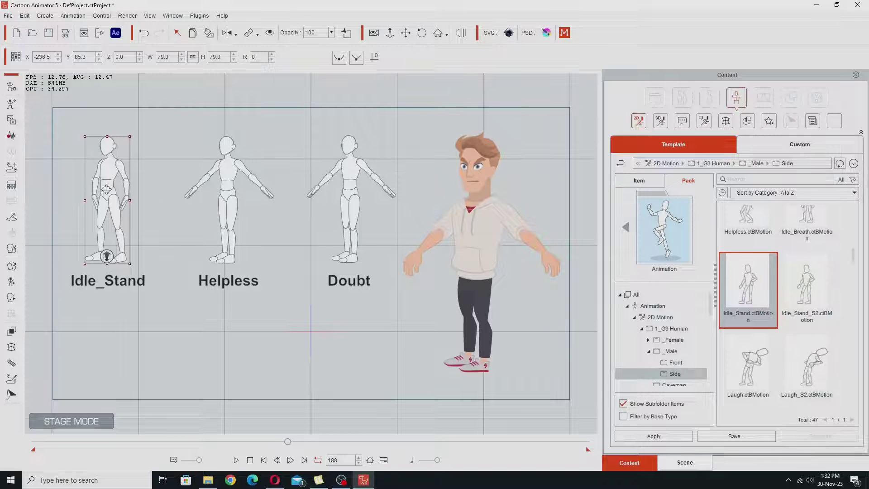
Step: Apply the Helpless motion to the dummy labelled Helpless, accepting the sprite hand notice
{"action": "left_click", "coordinate": [228, 172]}
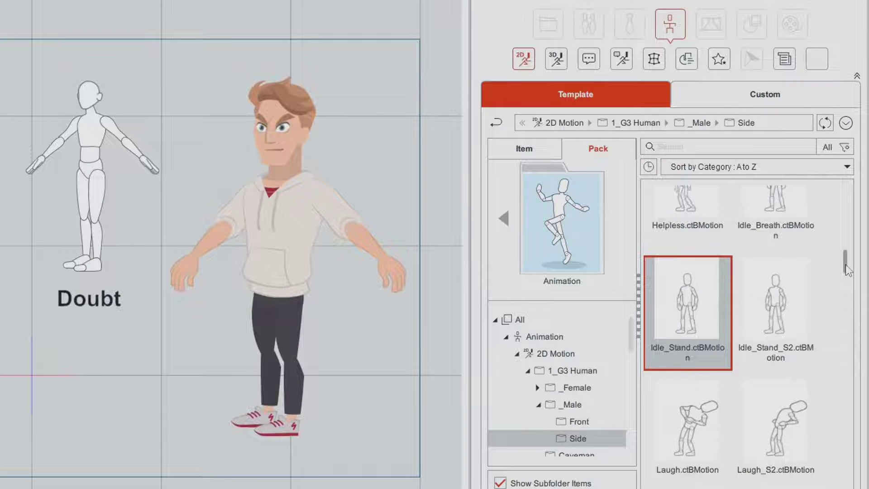
{"action": "scroll", "coordinate": [846, 261], "scroll_direction": "up", "scroll_amount": 2}
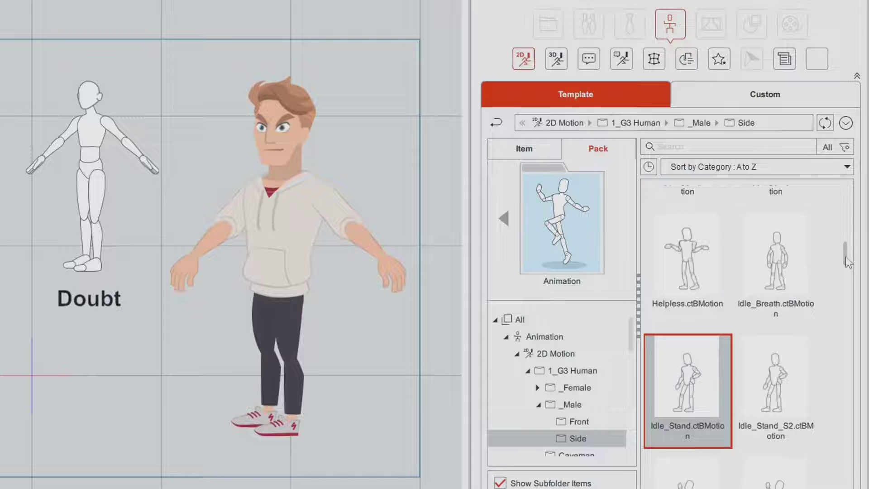
{"action": "double_click", "coordinate": [687, 257]}
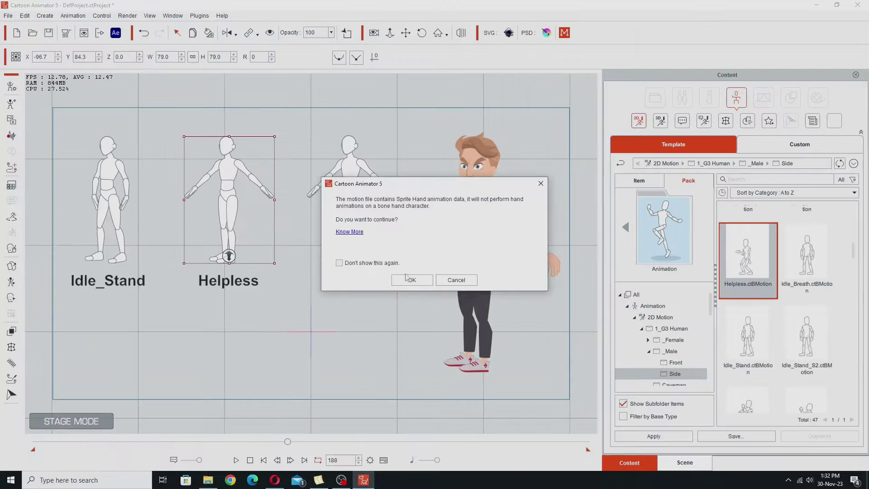
{"action": "left_click", "coordinate": [410, 279]}
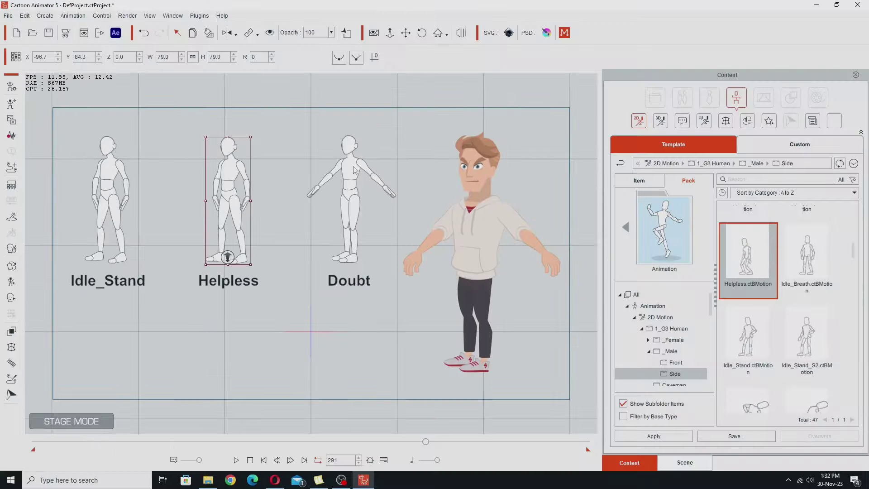
Step: Apply the Doubt motion to the dummy labelled Doubt
{"action": "left_click", "coordinate": [354, 170]}
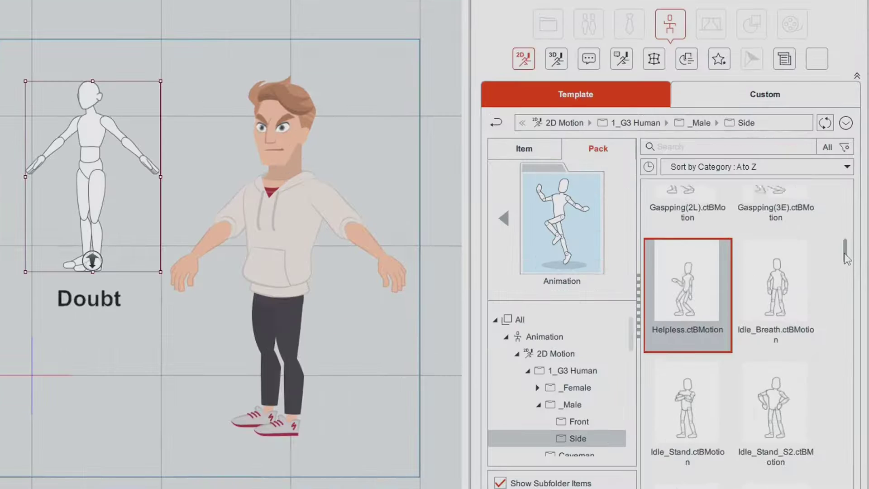
{"action": "scroll", "coordinate": [853, 248], "scroll_direction": "up", "scroll_amount": 2}
{"action": "left_click_drag", "start_coordinate": [847, 251], "coordinate": [853, 232]}
{"action": "left_click", "coordinate": [684, 281]}
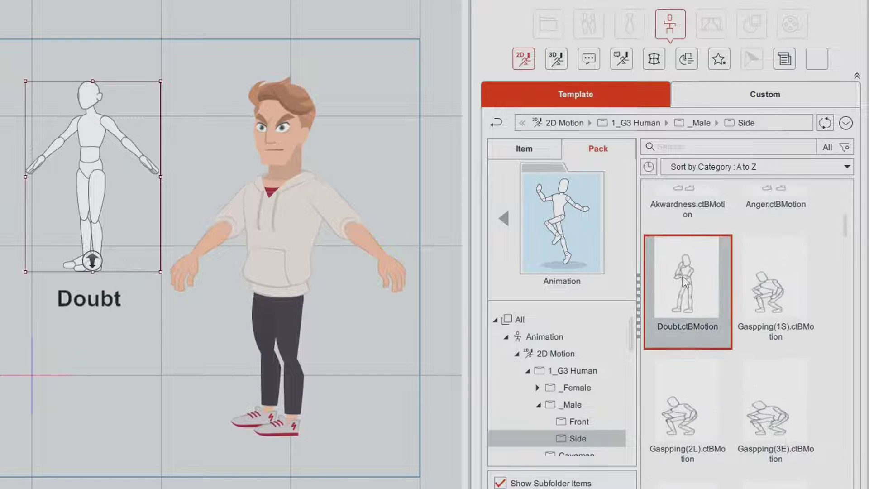
{"action": "double_click", "coordinate": [684, 282]}
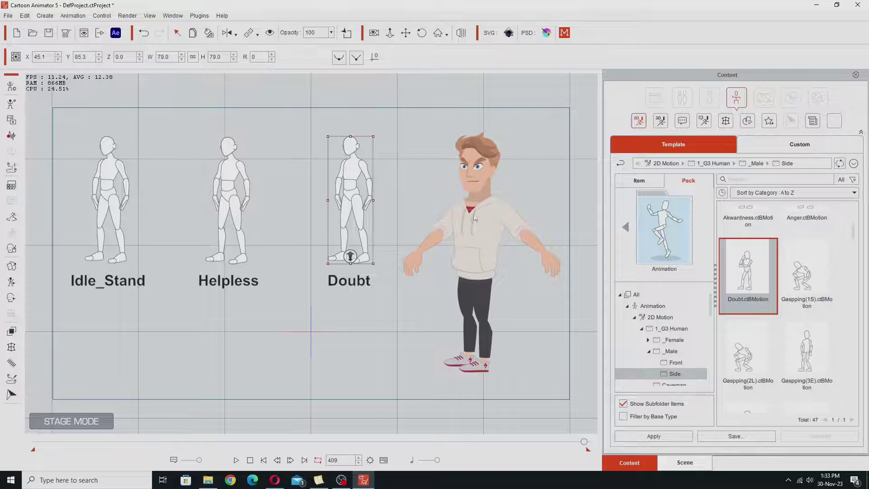
Step: Rewind to the first frame, apply the Idle_Stand motion to the hoodie character, and play it through
{"action": "left_click", "coordinate": [250, 460]}
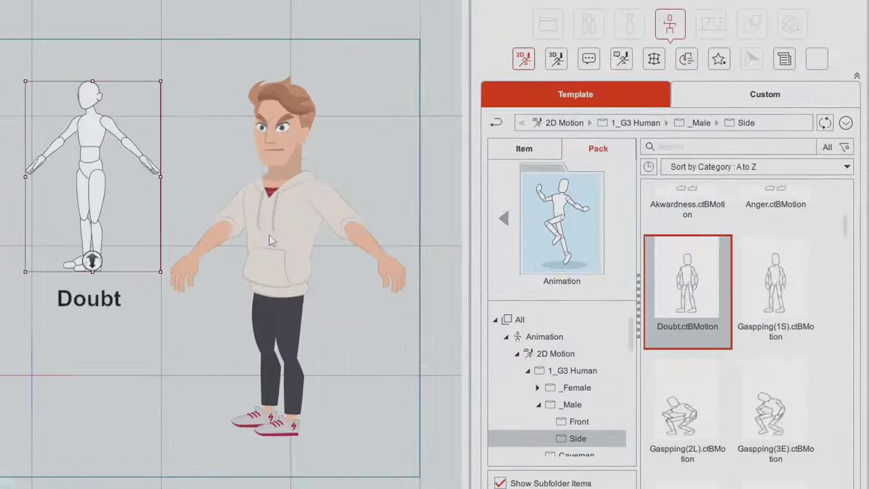
{"action": "left_click", "coordinate": [475, 253]}
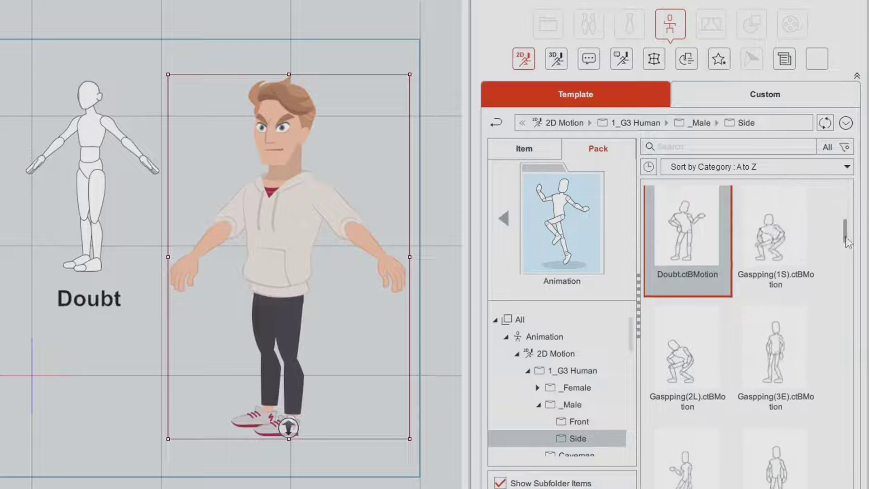
{"action": "scroll", "coordinate": [687, 364], "scroll_direction": "down", "scroll_amount": 5}
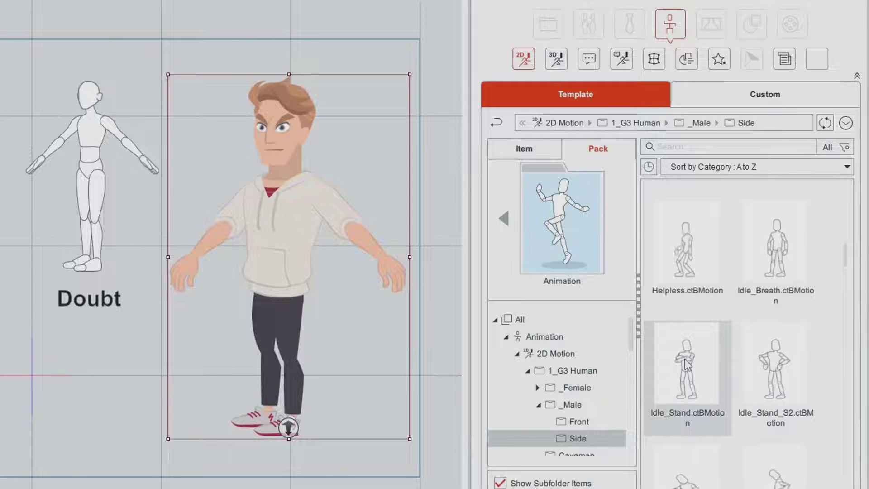
{"action": "double_click", "coordinate": [686, 365]}
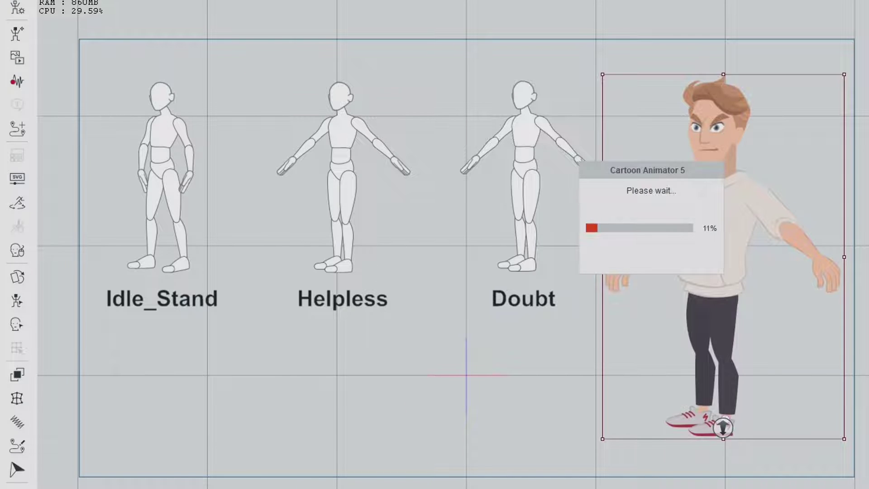
{"action": "key", "text": "space"}
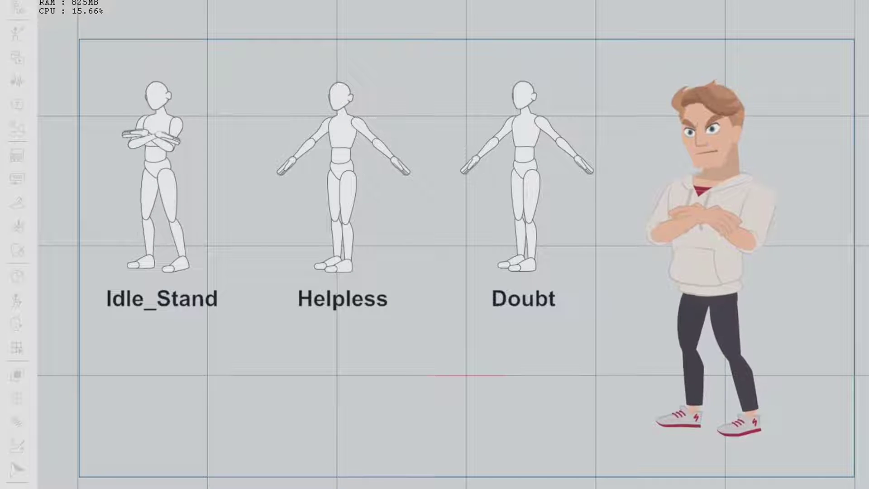
{"action": "key", "text": "space"}
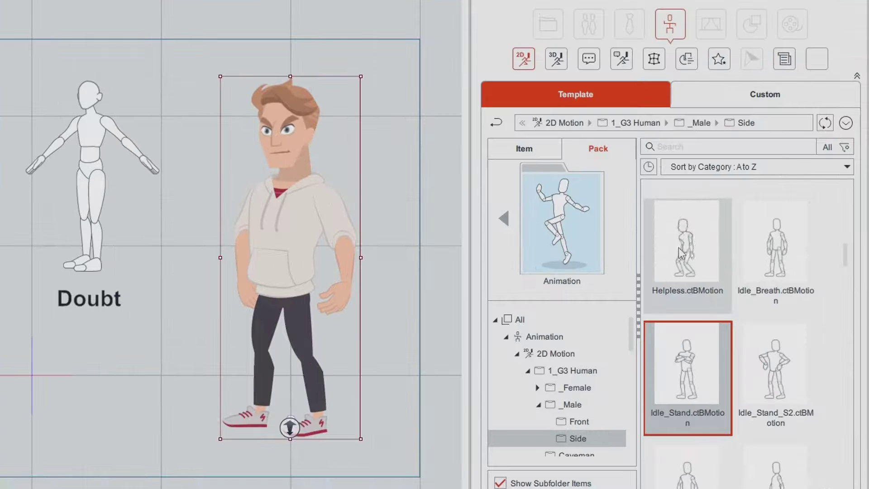
Step: Add the Helpless motion and the Doubt motion in sequence to the hoodie character
{"action": "left_click", "coordinate": [742, 248]}
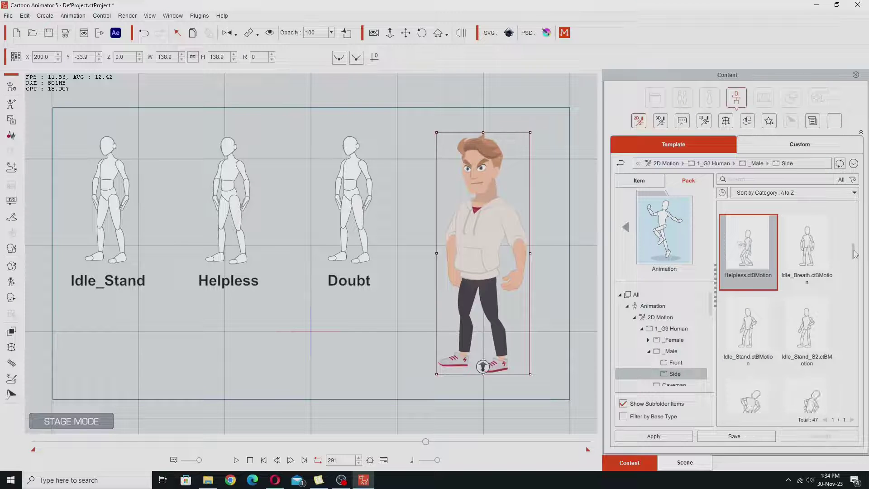
{"action": "scroll", "coordinate": [854, 253], "scroll_direction": "up", "scroll_amount": 3}
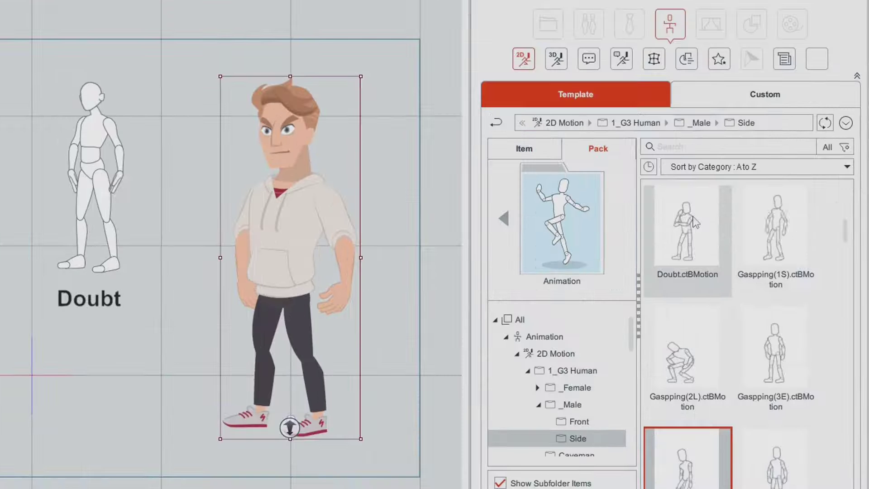
{"action": "double_click", "coordinate": [748, 236]}
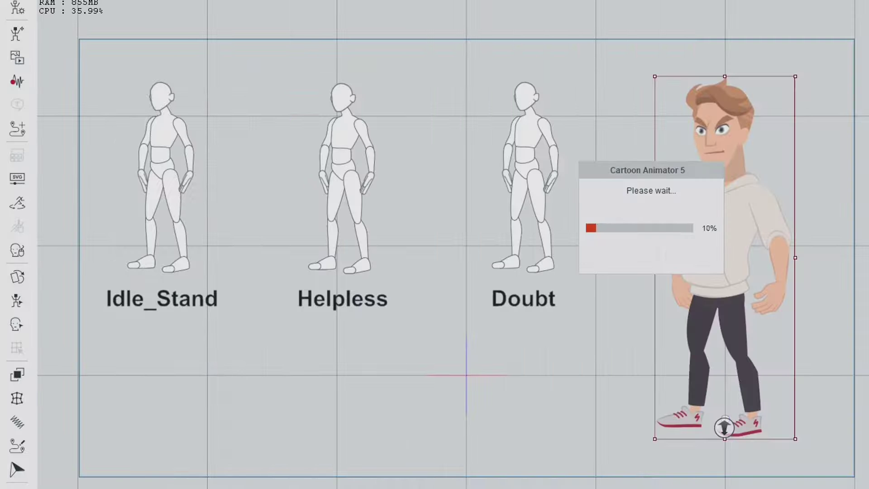
{"action": "key", "text": "space"}
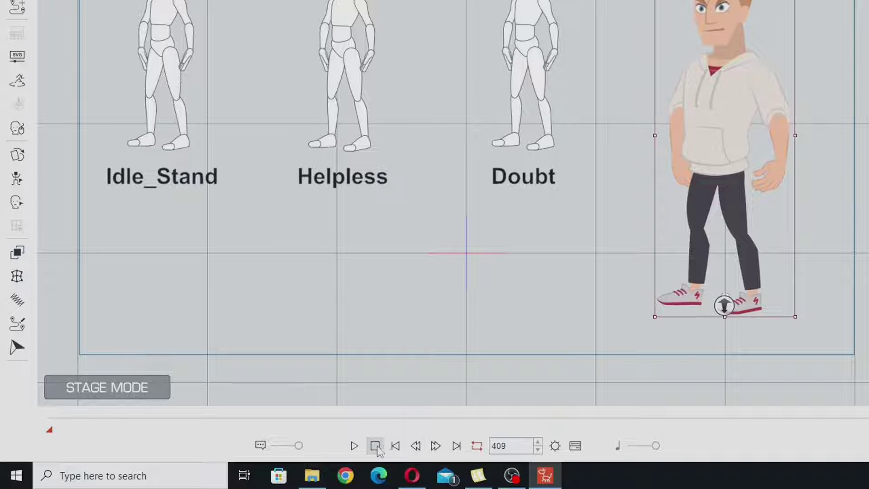
Step: Rewind the project to the first frame and open the Timeline for the Idle_Stand dummy
{"action": "left_click", "coordinate": [377, 447]}
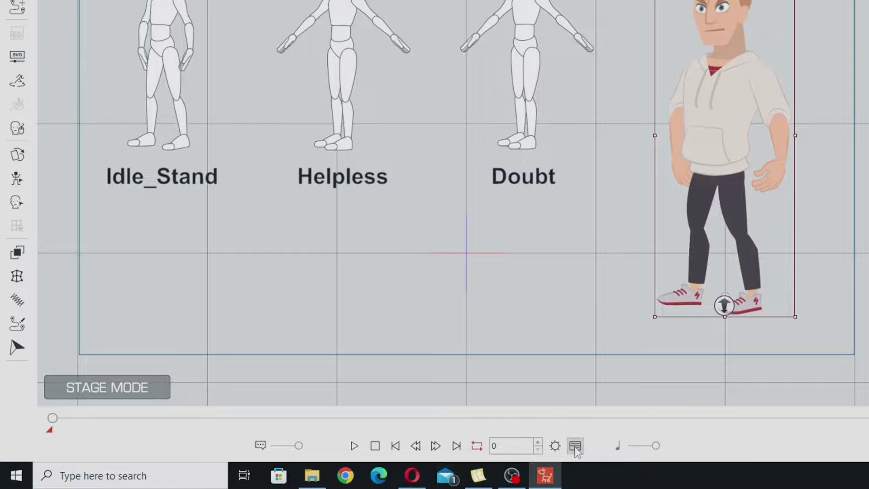
{"action": "left_click", "coordinate": [575, 446]}
{"action": "left_click", "coordinate": [162, 18]}
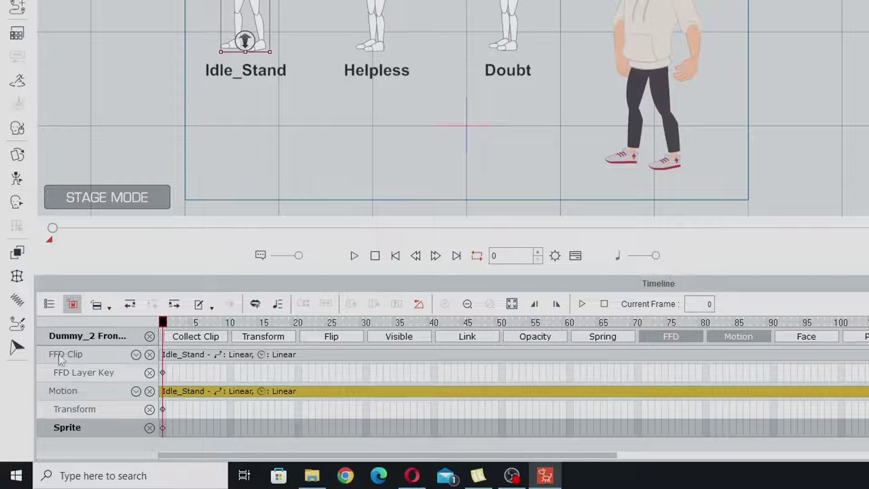
Step: Delete the Idle_Stand clip from the FFD Clip track of the Idle_Stand dummy
{"action": "left_click", "coordinate": [91, 359]}
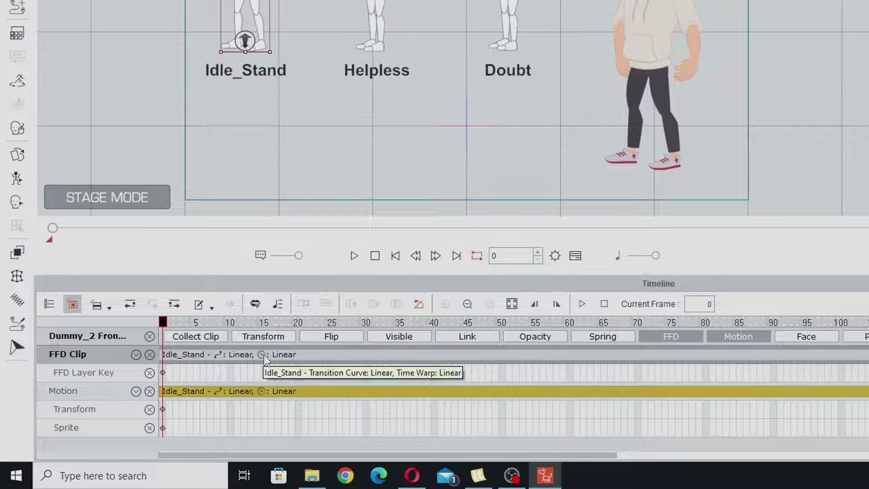
{"action": "left_click", "coordinate": [306, 354]}
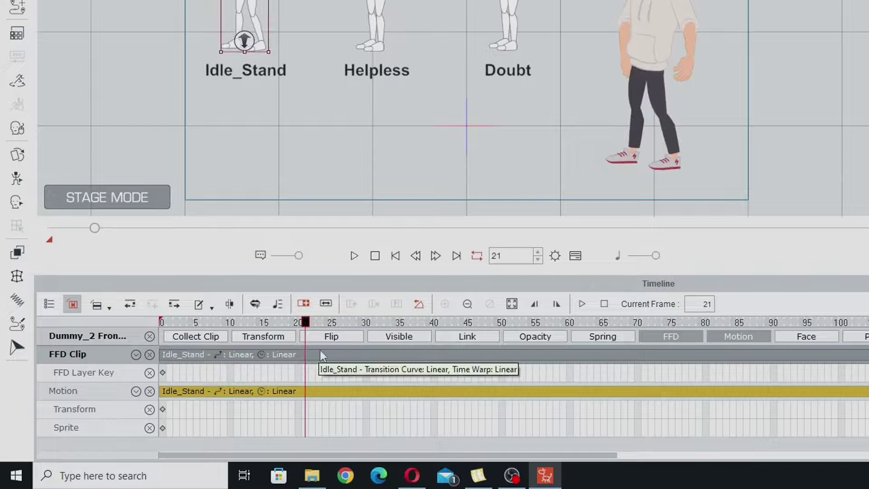
{"action": "key", "text": "Delete"}
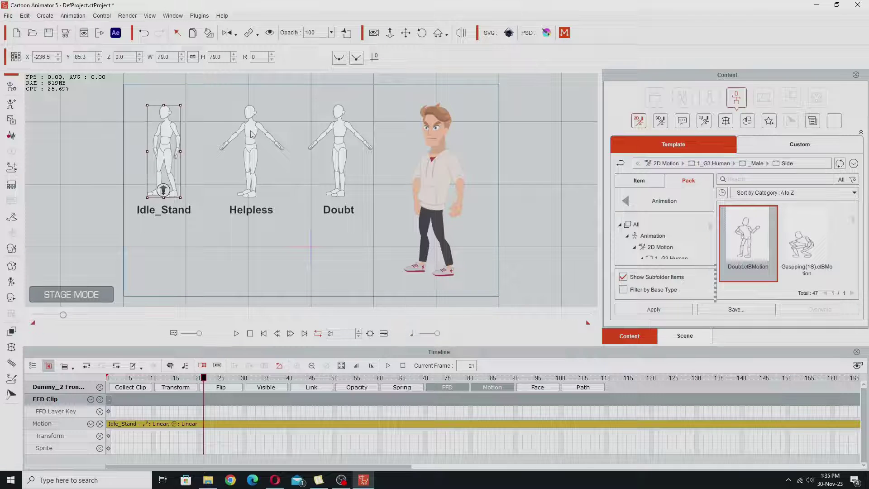
Step: Delete the Helpless clip from the FFD Clip track of the Helpless dummy
{"action": "left_click", "coordinate": [250, 135]}
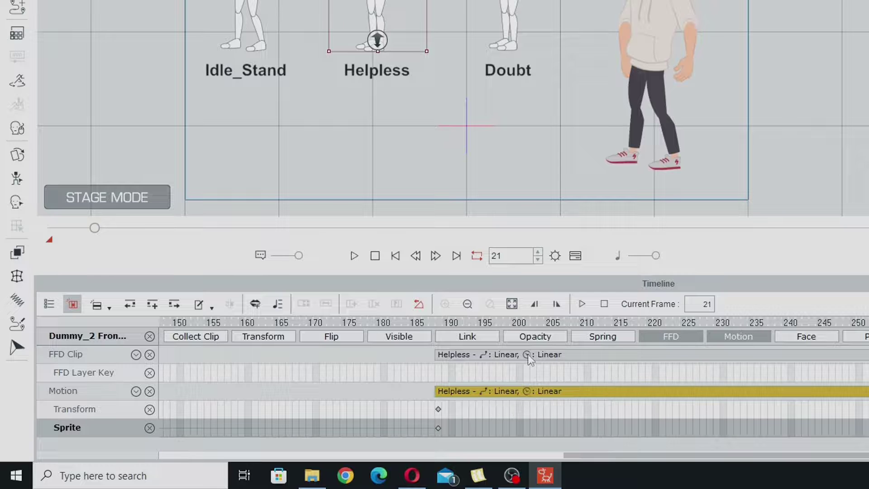
{"action": "scroll", "coordinate": [352, 401], "scroll_direction": "right", "scroll_amount": 10}
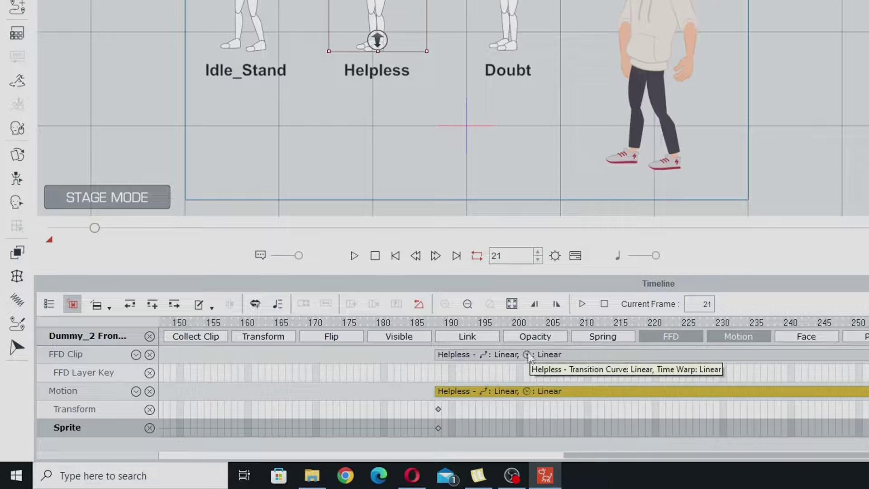
{"action": "left_click", "coordinate": [514, 354]}
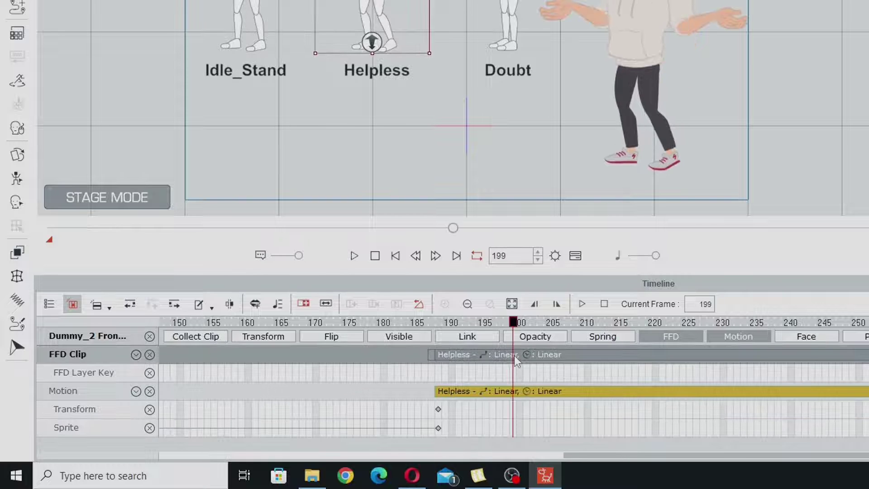
{"action": "left_click_drag", "start_coordinate": [519, 326], "coordinate": [789, 361]}
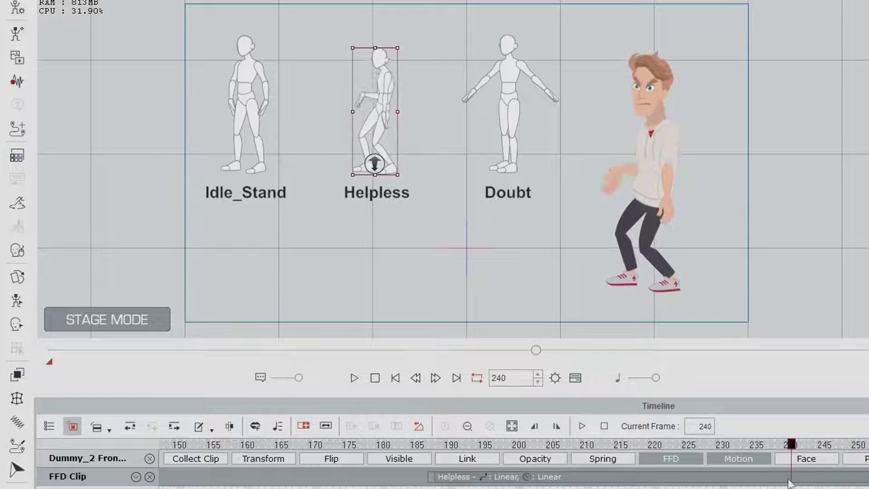
{"action": "left_click_drag", "start_coordinate": [790, 483], "coordinate": [532, 482]}
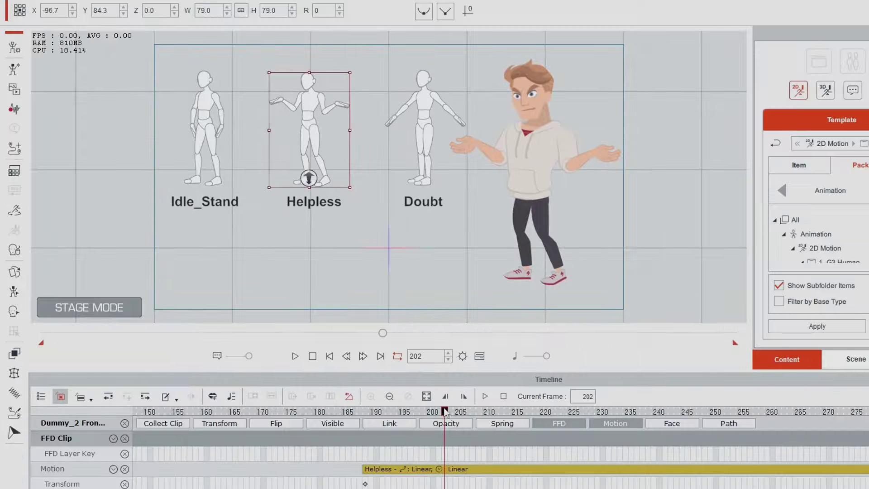
Step: Scrub back and forth through the Helpless motion to examine the dummy and the hoodie character together
{"action": "left_click_drag", "start_coordinate": [449, 413], "coordinate": [604, 433]}
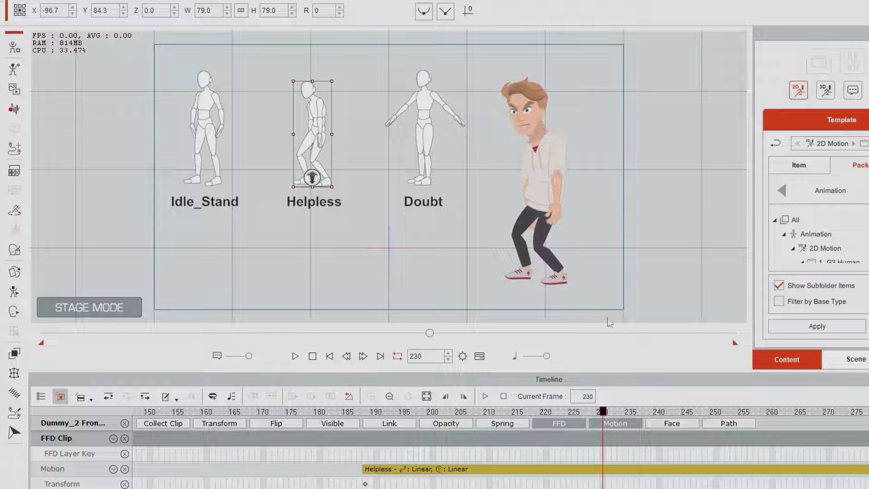
{"action": "left_click_drag", "start_coordinate": [605, 415], "coordinate": [801, 427]}
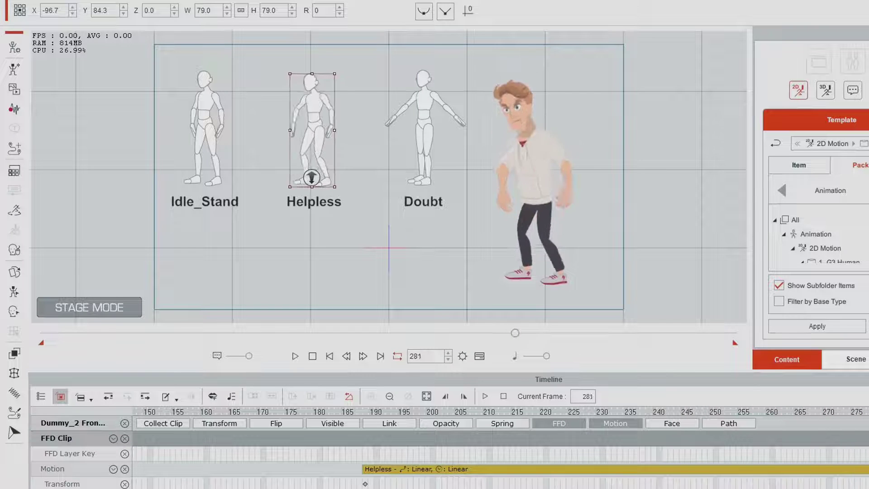
{"action": "left_click_drag", "start_coordinate": [733, 446], "coordinate": [522, 466]}
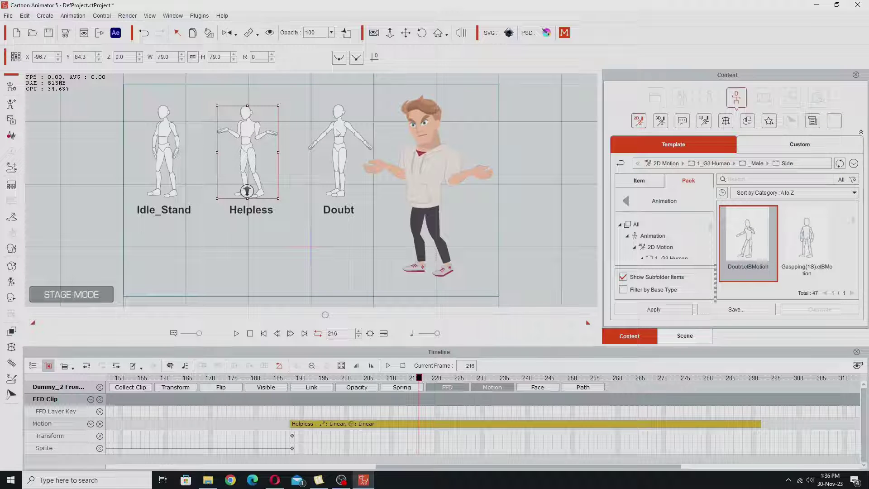
Step: Delete the Doubt clip from the FFD Clip track of the Doubt dummy and return to the first frame
{"action": "left_click", "coordinate": [337, 132]}
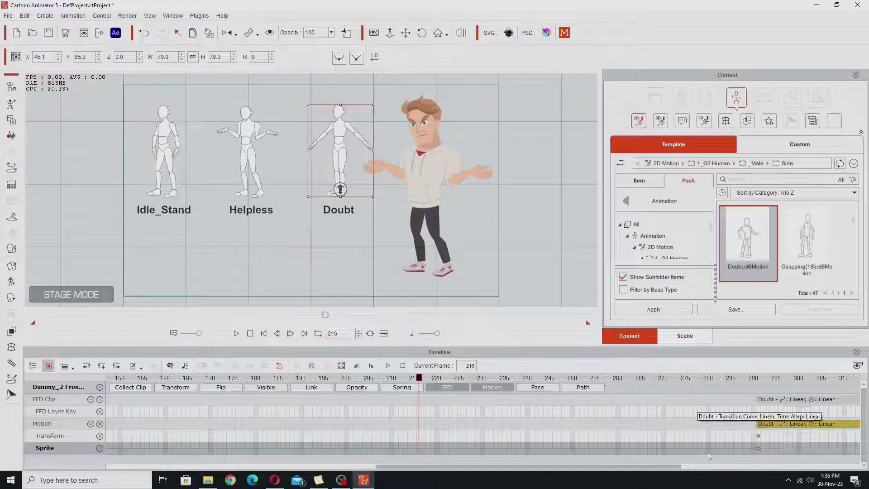
{"action": "left_click_drag", "start_coordinate": [676, 466], "coordinate": [855, 475]}
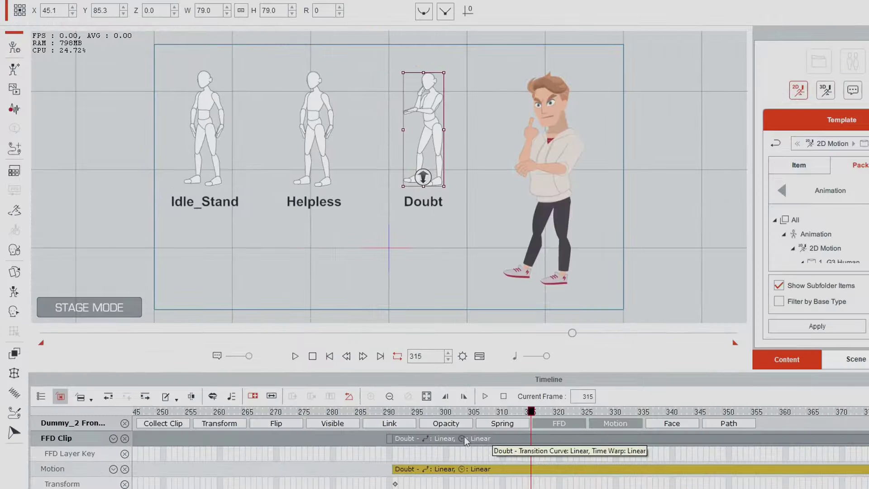
{"action": "key", "text": "Delete"}
{"action": "left_click", "coordinate": [312, 356]}
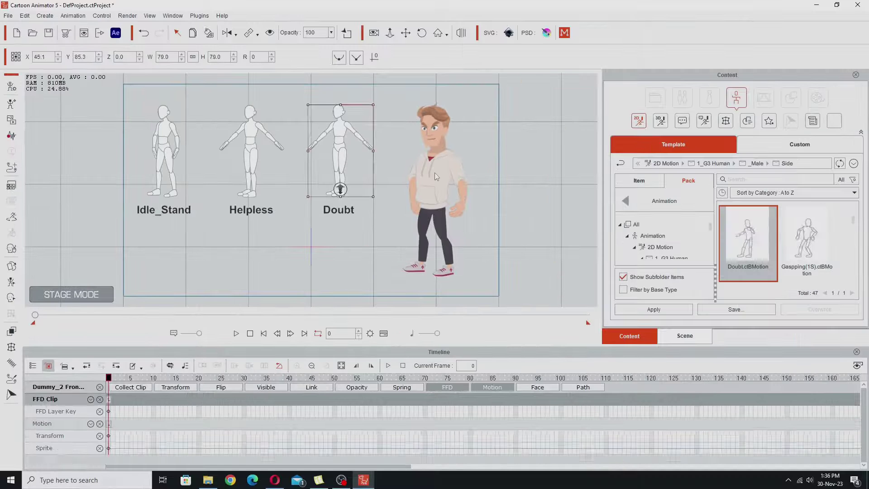
Step: Clear the clips from the hoodie character's FFD Clip track and play the project from the first frame
{"action": "left_click", "coordinate": [550, 159]}
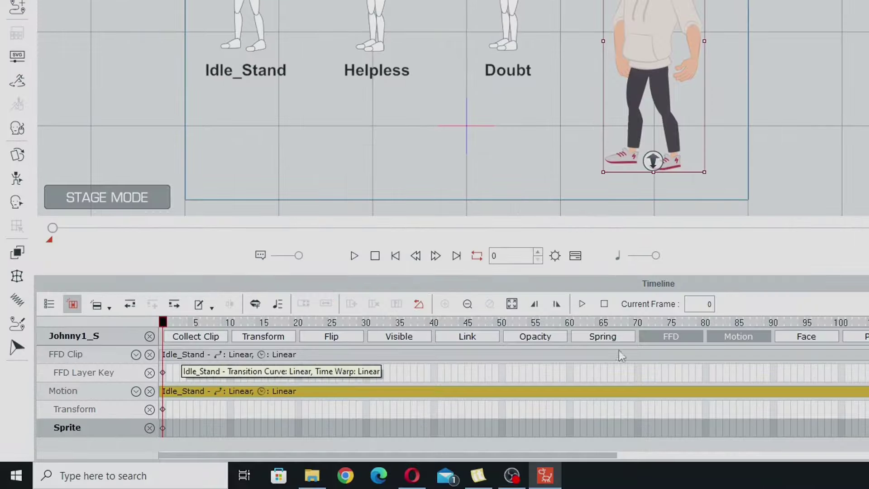
{"action": "mouse_move", "coordinate": [347, 456]}
{"action": "left_mouse_down"}
{"action": "mouse_move", "coordinate": [827, 456]}
{"action": "mouse_move", "coordinate": [346, 456]}
{"action": "left_mouse_up"}
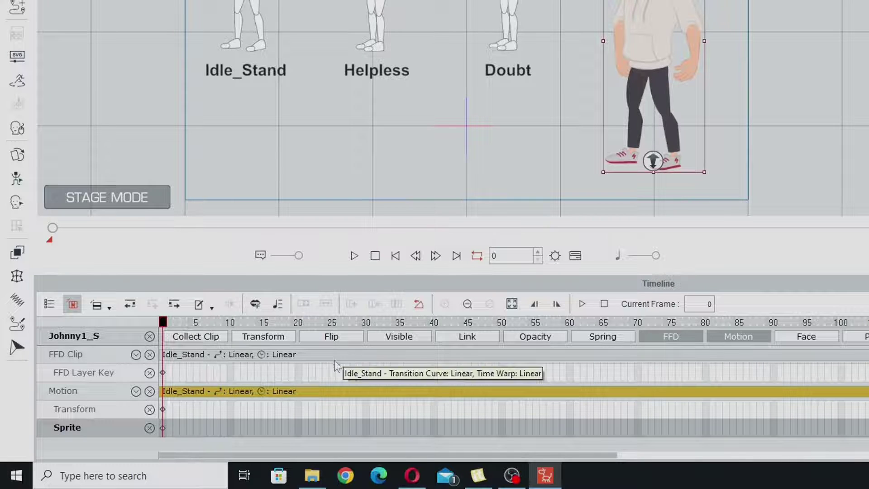
{"action": "left_click", "coordinate": [107, 354]}
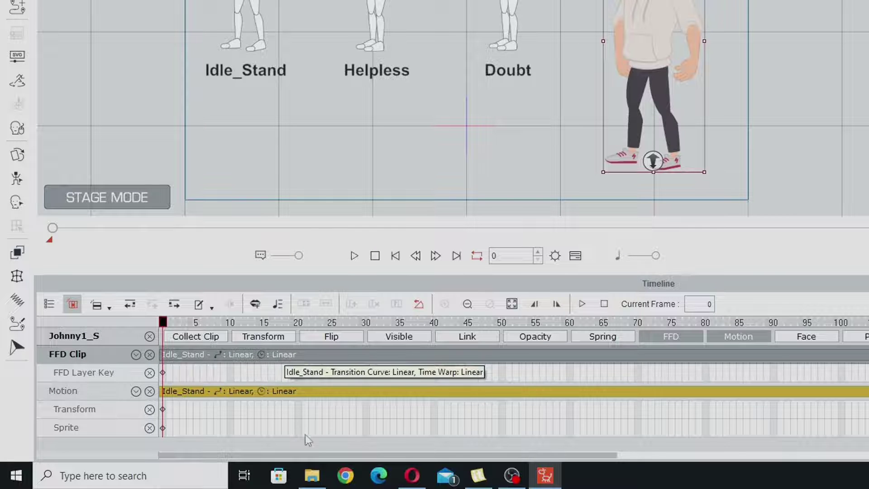
{"action": "left_click_drag", "start_coordinate": [312, 455], "coordinate": [751, 455]}
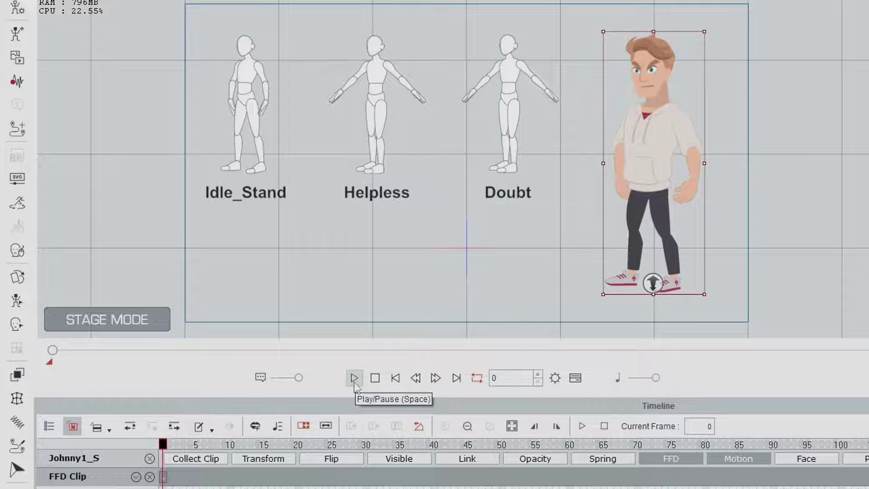
{"action": "left_click", "coordinate": [353, 382]}
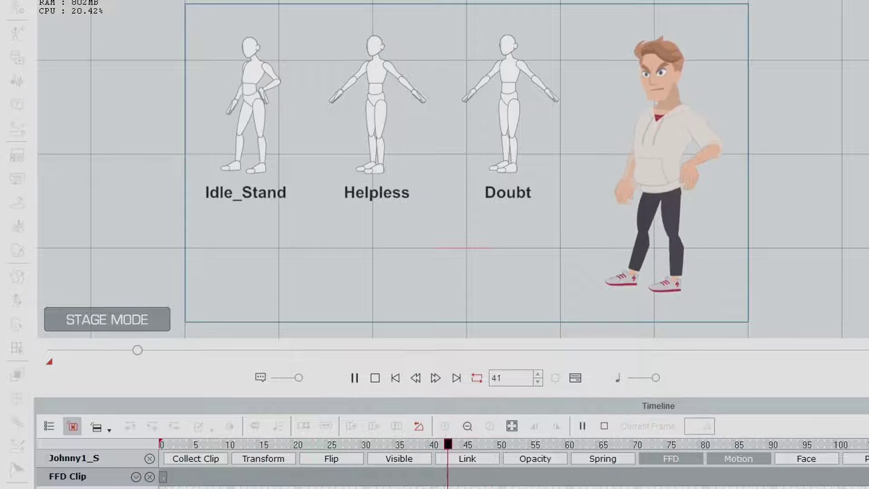
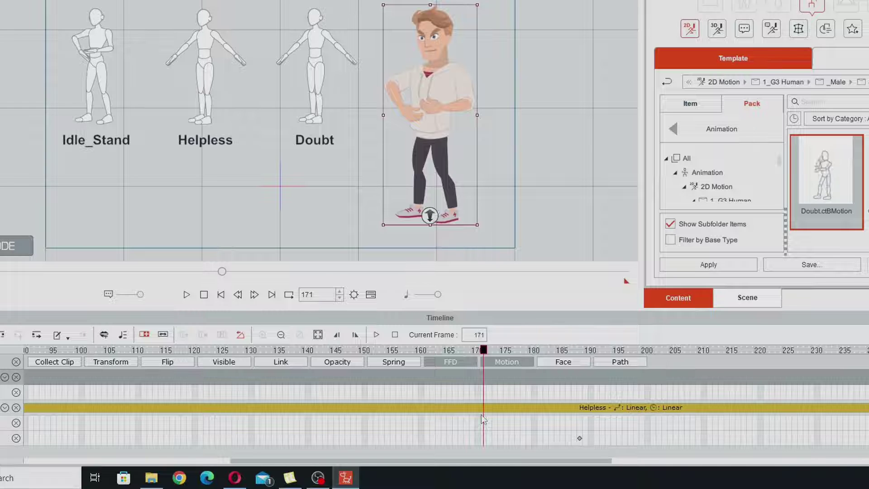
Step: Break the hoodie character's Idle_Stand motion clip at frame 171 and delete the trailing piece
{"action": "mouse_move", "coordinate": [481, 414]}
{"action": "left_mouse_down"}
{"action": "mouse_move", "coordinate": [496, 415]}
{"action": "mouse_move", "coordinate": [488, 411]}
{"action": "left_mouse_up"}
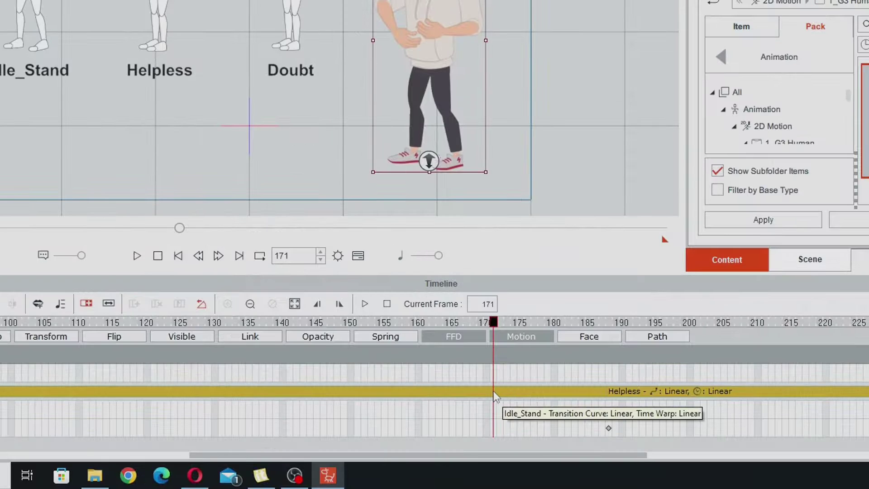
{"action": "right_click", "coordinate": [494, 394]}
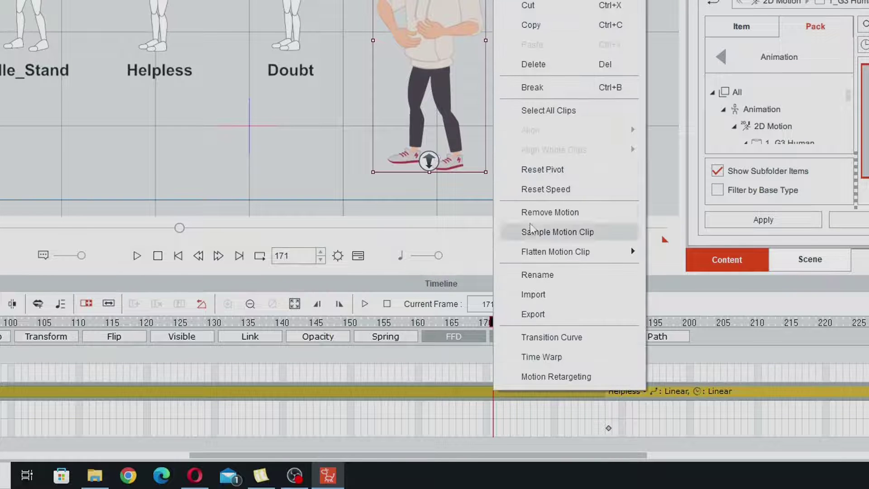
{"action": "left_click", "coordinate": [550, 93]}
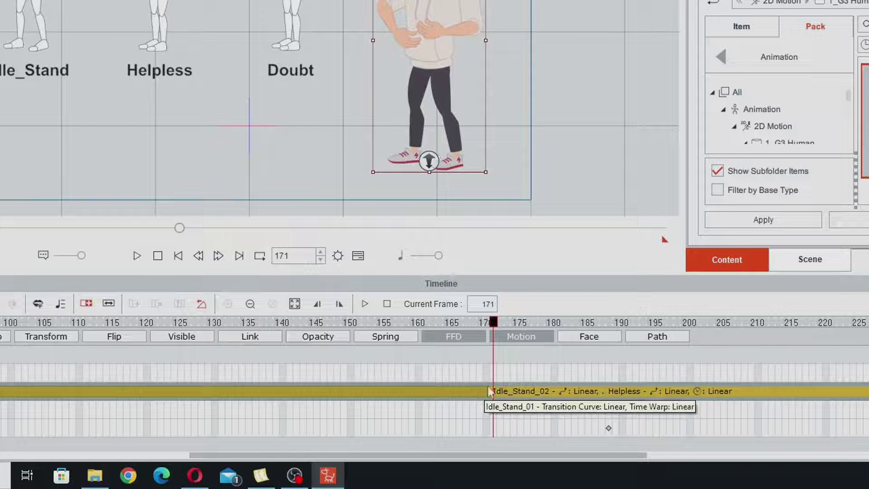
{"action": "left_click", "coordinate": [526, 393]}
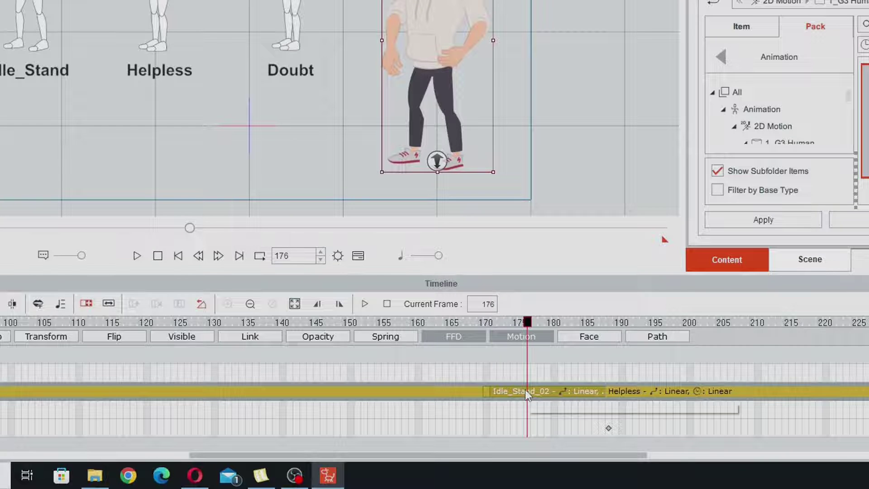
{"action": "key", "text": "Delete"}
Step: Break the hoodie character's Helpless motion clip at frame 191 and delete the short leading piece
{"action": "left_click", "coordinate": [541, 323]}
{"action": "left_click_drag", "start_coordinate": [549, 327], "coordinate": [609, 335]}
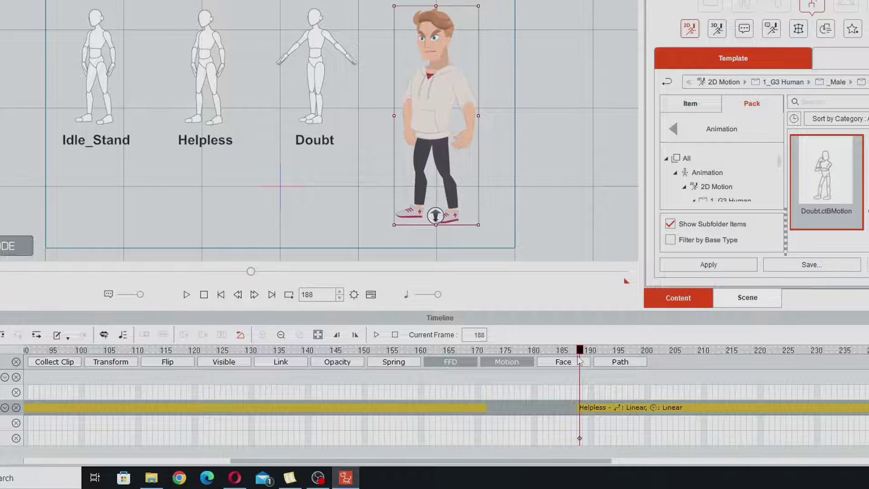
{"action": "left_click_drag", "start_coordinate": [591, 360], "coordinate": [598, 389]}
{"action": "right_click", "coordinate": [598, 409]}
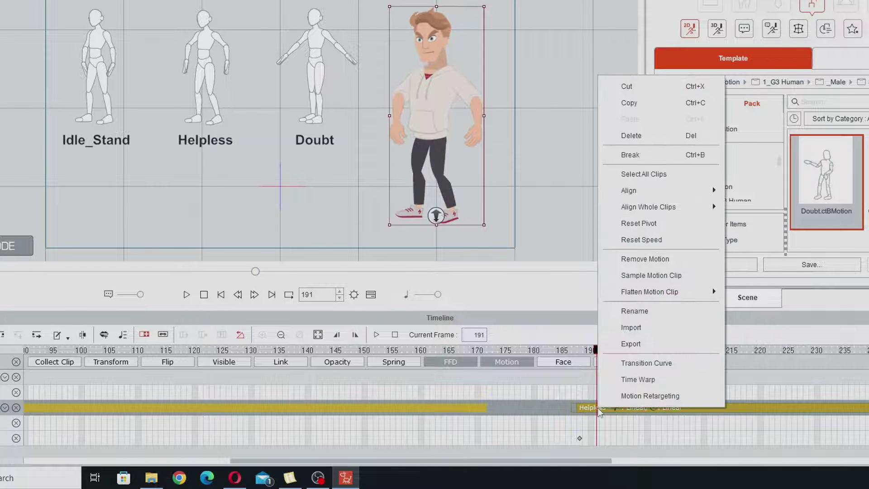
{"action": "left_click", "coordinate": [638, 155]}
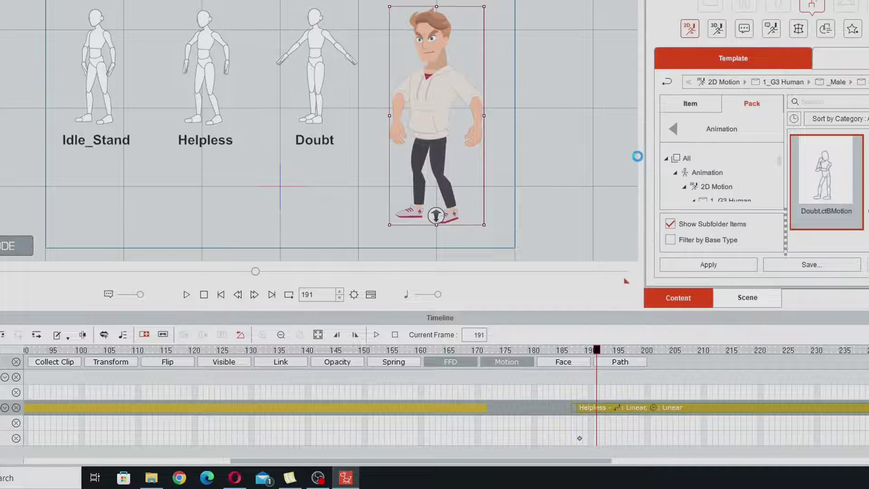
{"action": "left_click", "coordinate": [584, 409]}
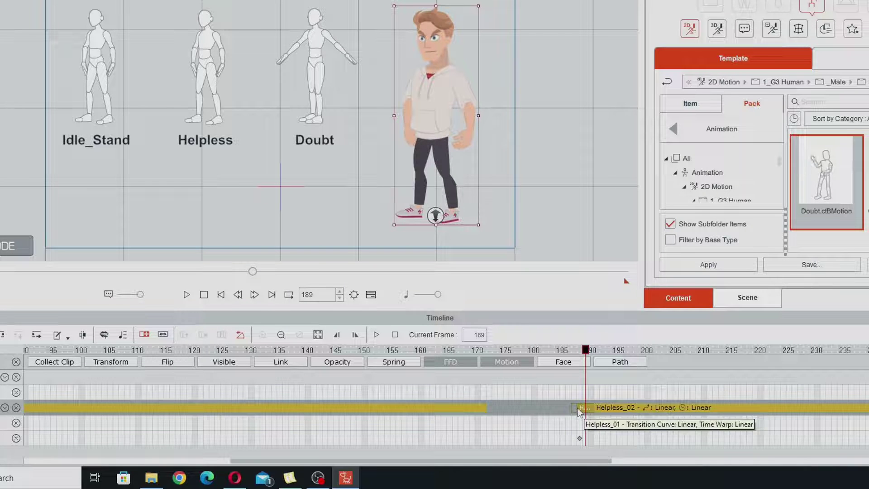
Step: Stretch the Helpless_02 clip's transition back to the end of the Idle_Stand clip and scrub through the blend
{"action": "left_click_drag", "start_coordinate": [569, 407], "coordinate": [589, 408]}
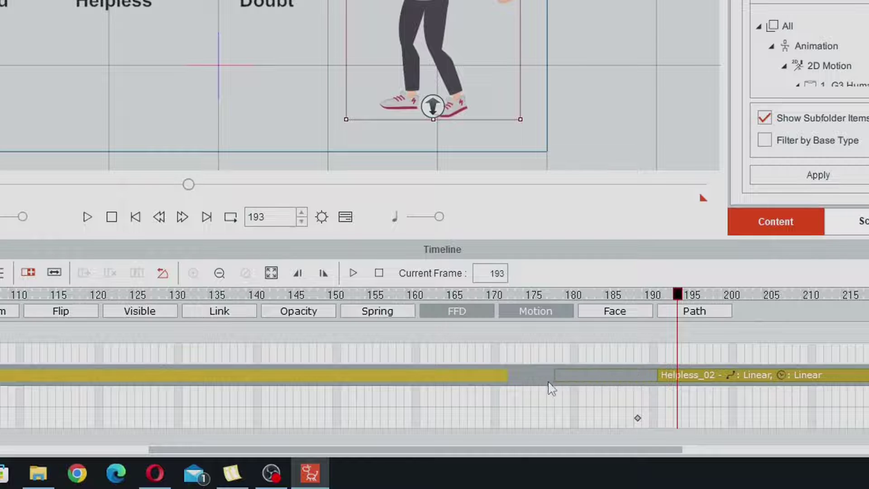
{"action": "left_click_drag", "start_coordinate": [478, 295], "coordinate": [521, 301]}
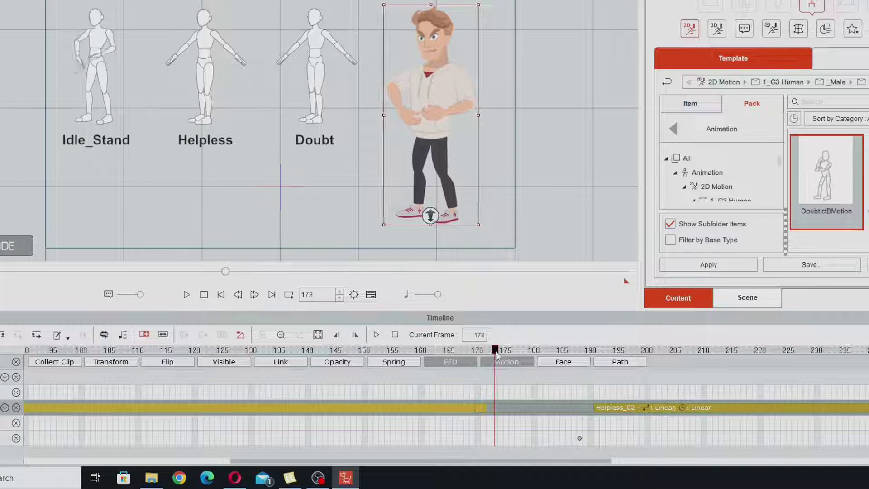
{"action": "mouse_move", "coordinate": [496, 355]}
{"action": "left_mouse_down"}
{"action": "mouse_move", "coordinate": [692, 351]}
{"action": "mouse_move", "coordinate": [527, 352]}
{"action": "mouse_move", "coordinate": [485, 364]}
{"action": "left_mouse_up"}
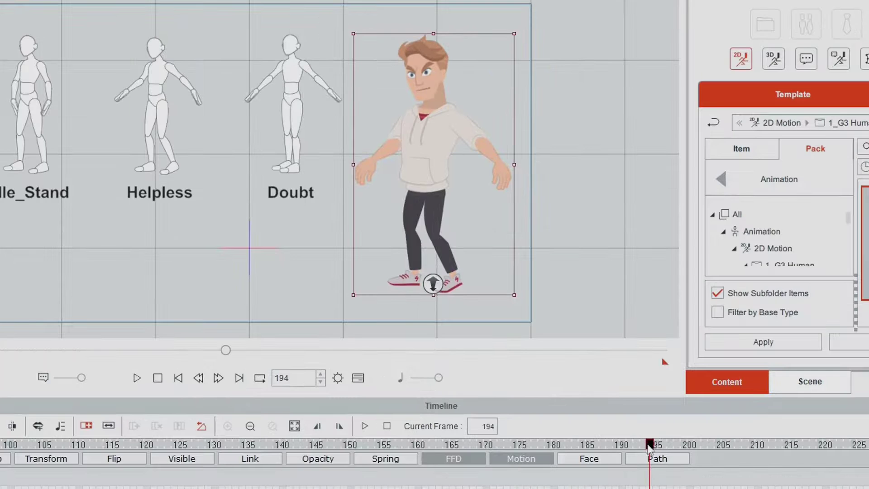
{"action": "left_click_drag", "start_coordinate": [722, 354], "coordinate": [526, 366]}
Step: Break the Helpless_02 motion clip at frame 222
{"action": "left_click_drag", "start_coordinate": [413, 463], "coordinate": [484, 468]}
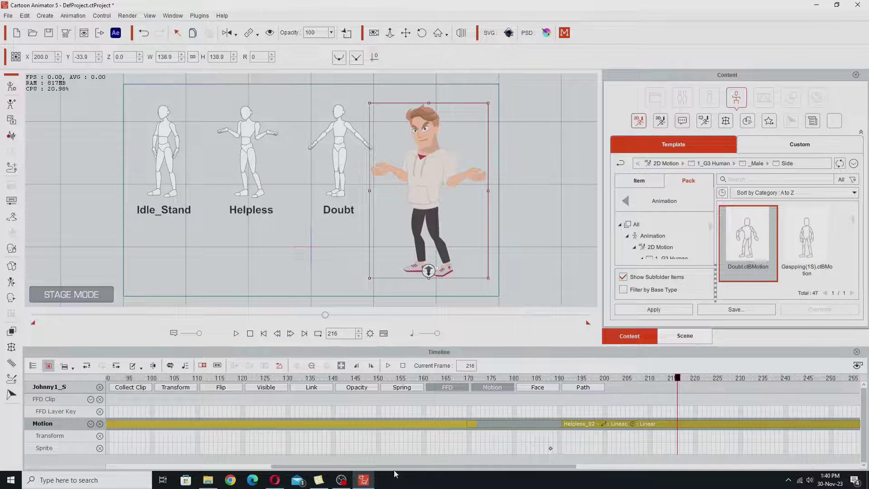
{"action": "left_click_drag", "start_coordinate": [395, 471], "coordinate": [557, 466]}
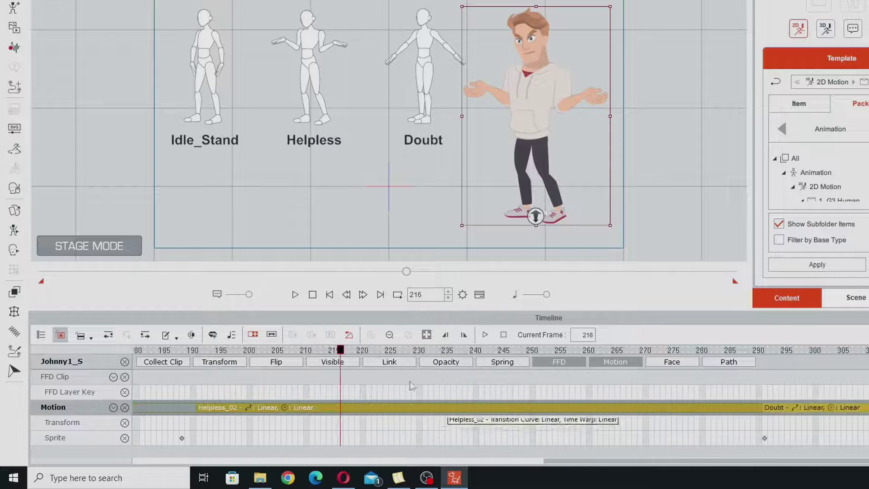
{"action": "left_click_drag", "start_coordinate": [340, 350], "coordinate": [414, 398]}
{"action": "left_click_drag", "start_coordinate": [395, 475], "coordinate": [373, 478]}
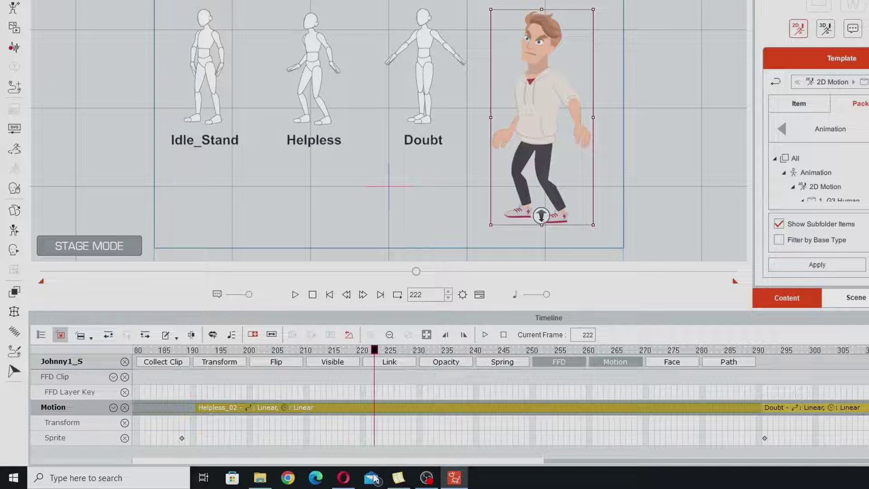
{"action": "right_click", "coordinate": [374, 408]}
{"action": "left_click", "coordinate": [405, 155]}
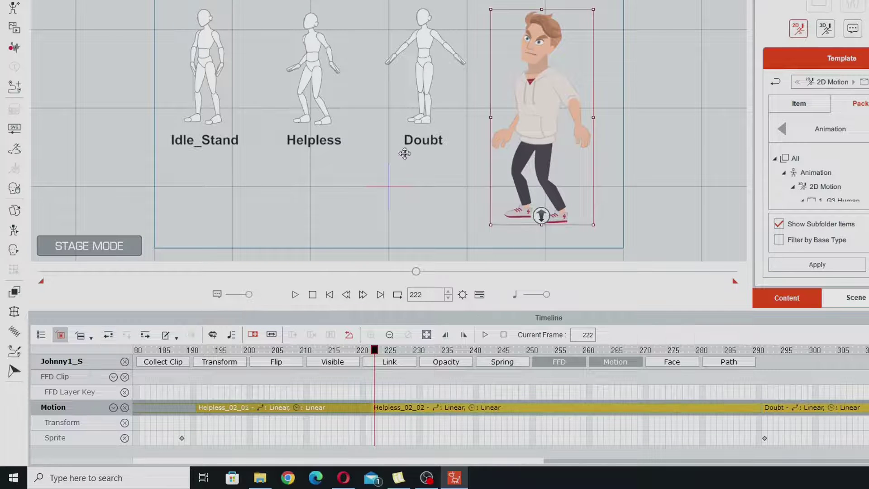
Step: Break the Helpless_02_02 clip at frame 276 and delete the middle section between frames 222 and 276
{"action": "left_click_drag", "start_coordinate": [376, 353], "coordinate": [680, 396]}
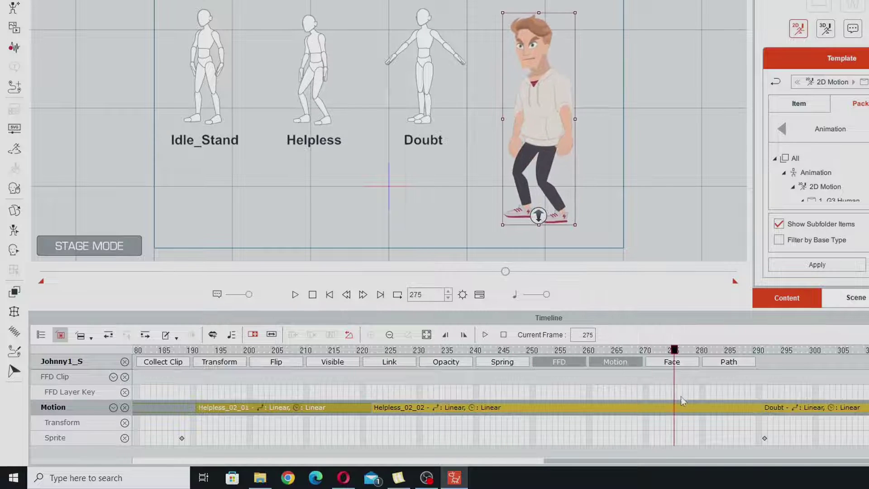
{"action": "right_click", "coordinate": [678, 407]}
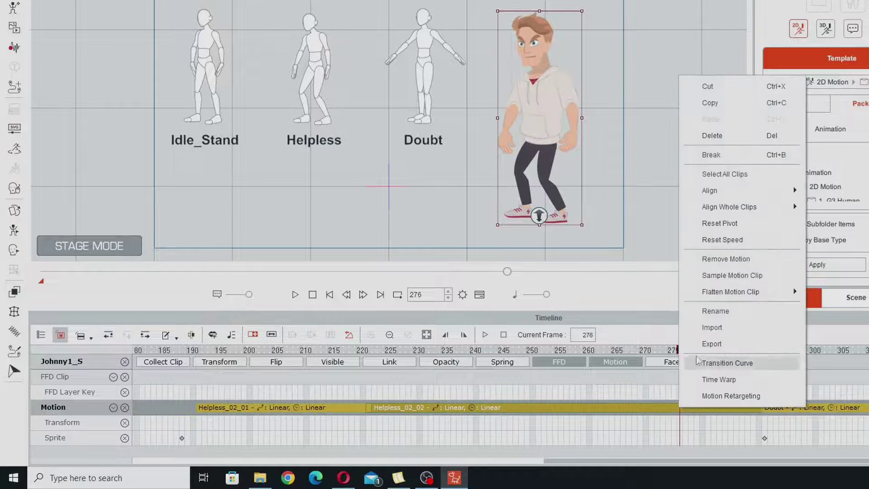
{"action": "left_click", "coordinate": [711, 154]}
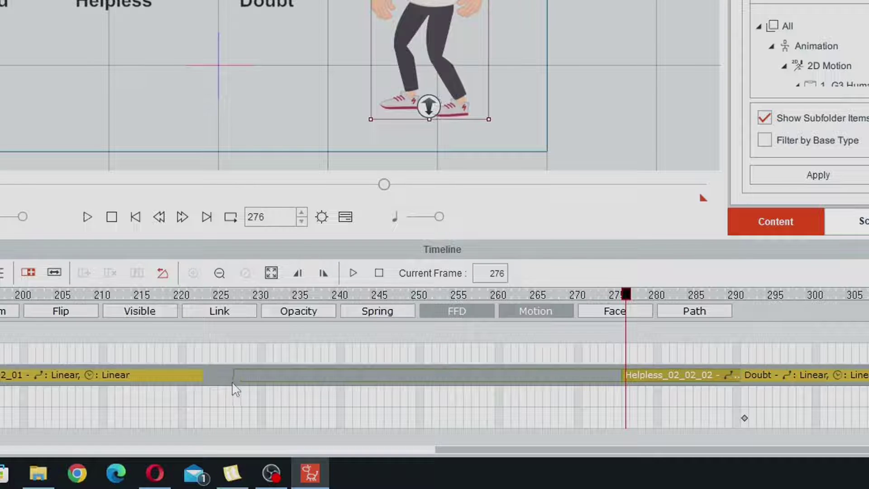
Step: Scrub through the stretched blend between Helpless_02_01 and Helpless_02_02_02, and delete the Helpless_02_02_02 motion clip
{"action": "left_click_drag", "start_coordinate": [186, 291], "coordinate": [252, 304]}
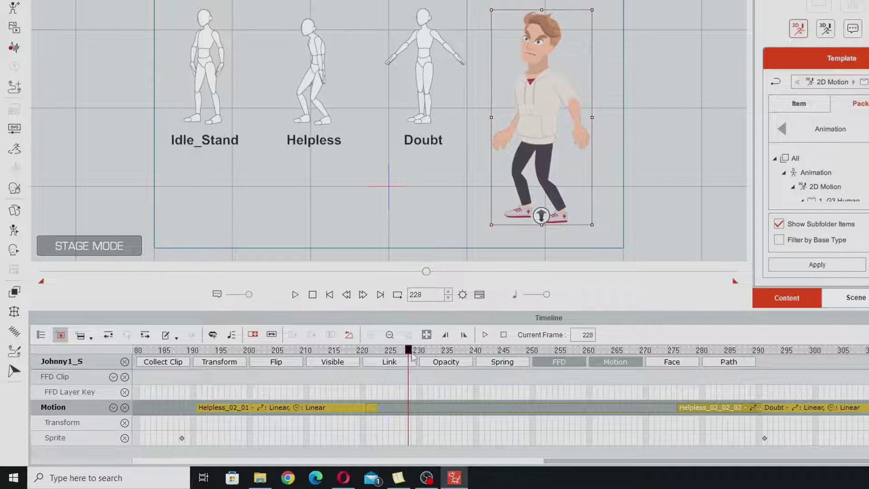
{"action": "left_click_drag", "start_coordinate": [413, 357], "coordinate": [714, 407]}
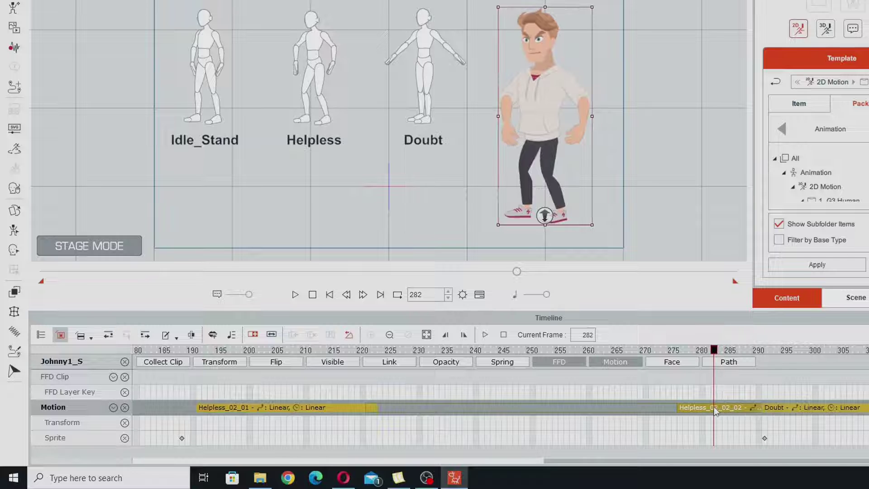
{"action": "left_click", "coordinate": [713, 406]}
{"action": "key", "text": "Delete"}
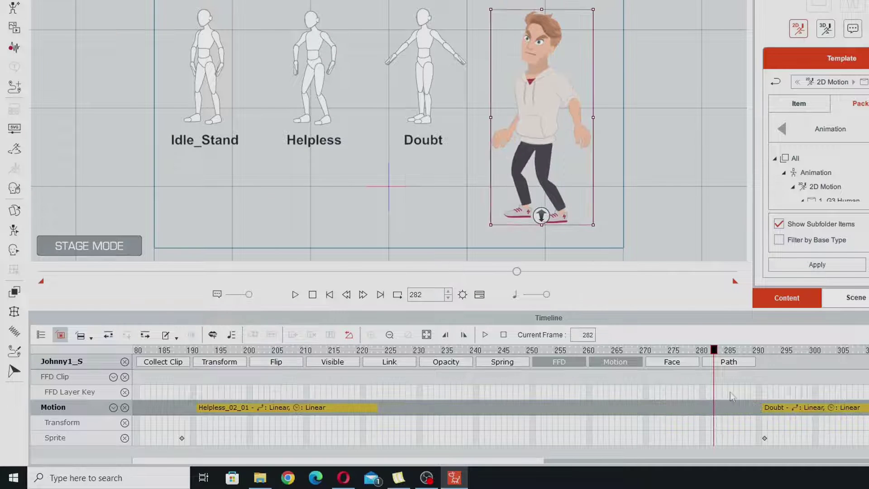
Step: Break the hoodie character's Doubt motion clip at frame 295 and delete the short leading piece
{"action": "left_click", "coordinate": [763, 390]}
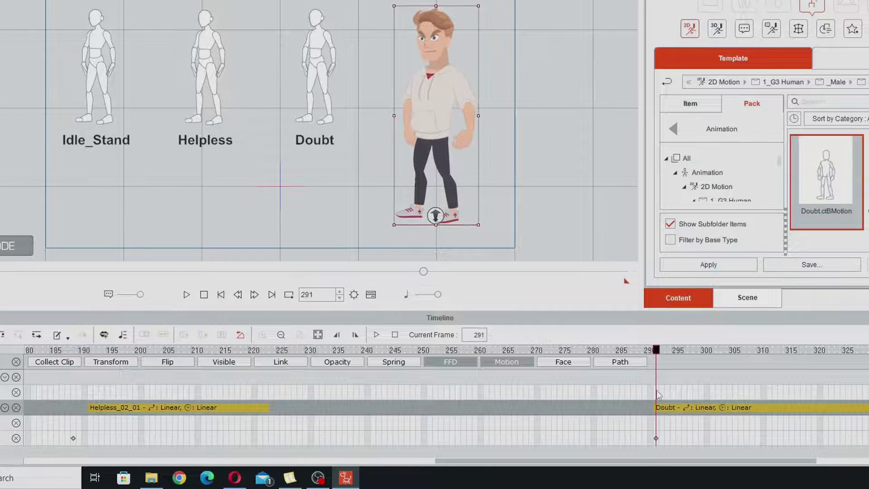
{"action": "left_click_drag", "start_coordinate": [661, 392], "coordinate": [681, 394]}
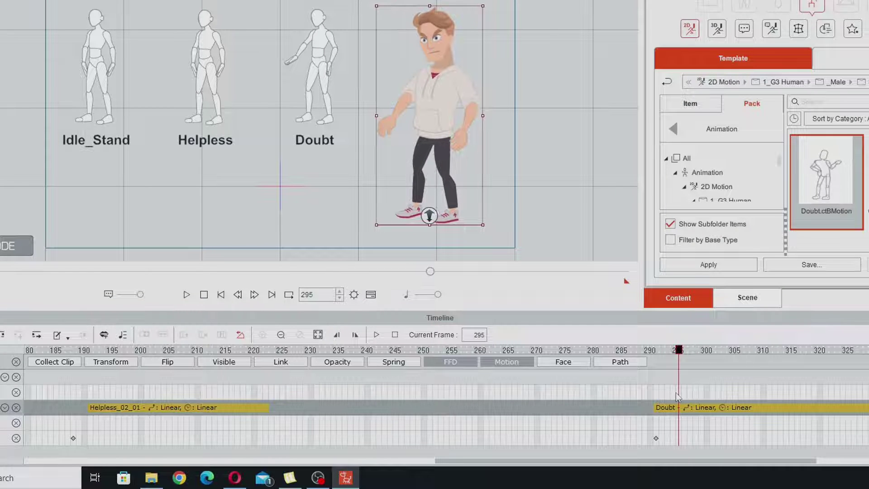
{"action": "right_click", "coordinate": [679, 410]}
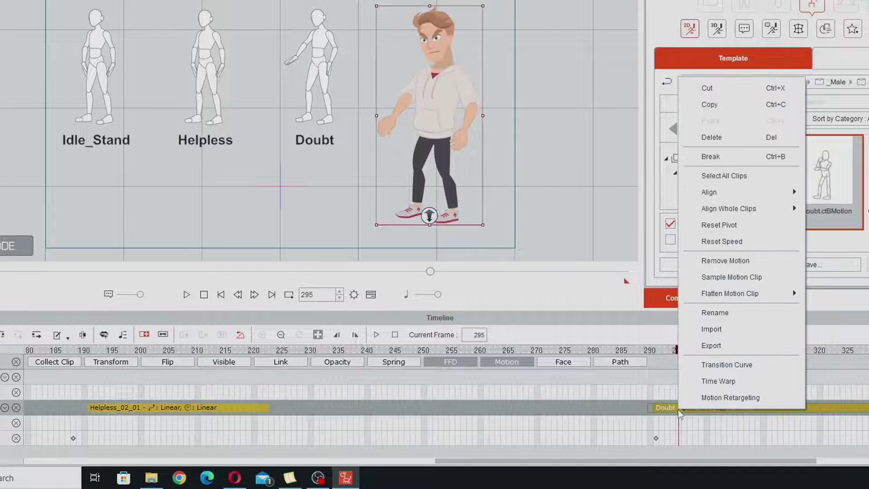
{"action": "left_click", "coordinate": [710, 157]}
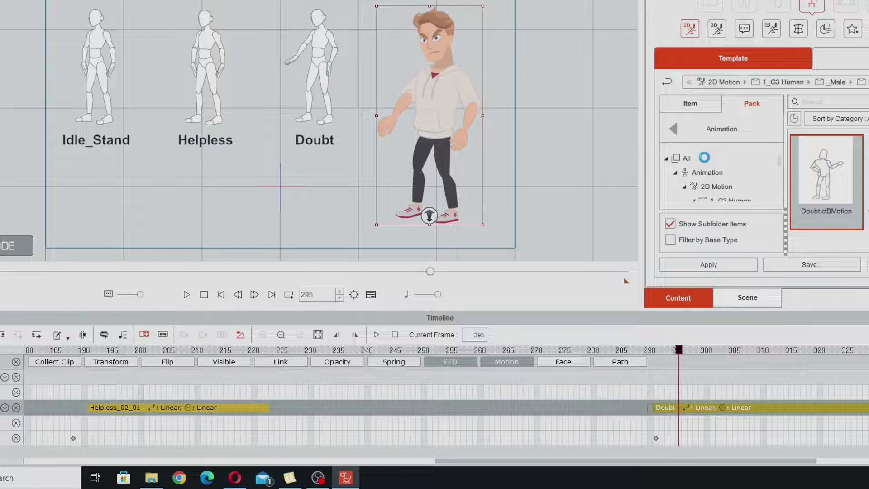
{"action": "left_click", "coordinate": [663, 408]}
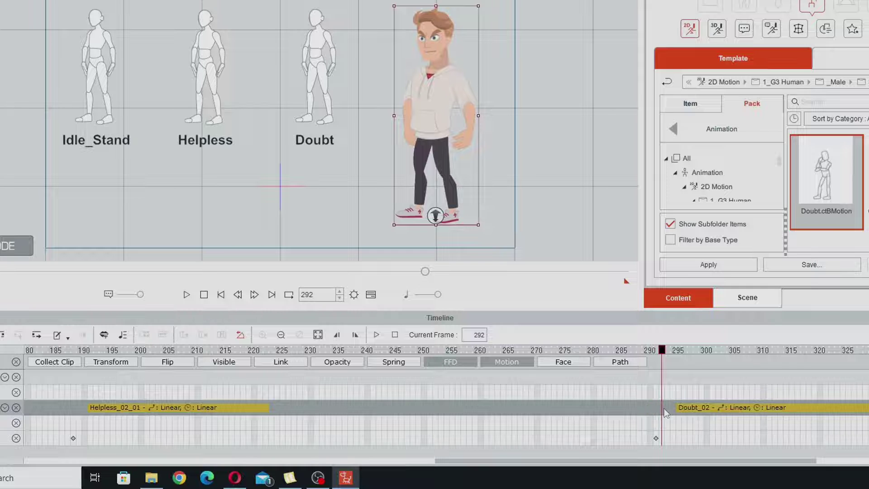
Step: Stretch the Doubt_02 clip's transition back to the end of the Helpless_02_01 clip and scrub through the blend
{"action": "left_click", "coordinate": [694, 408]}
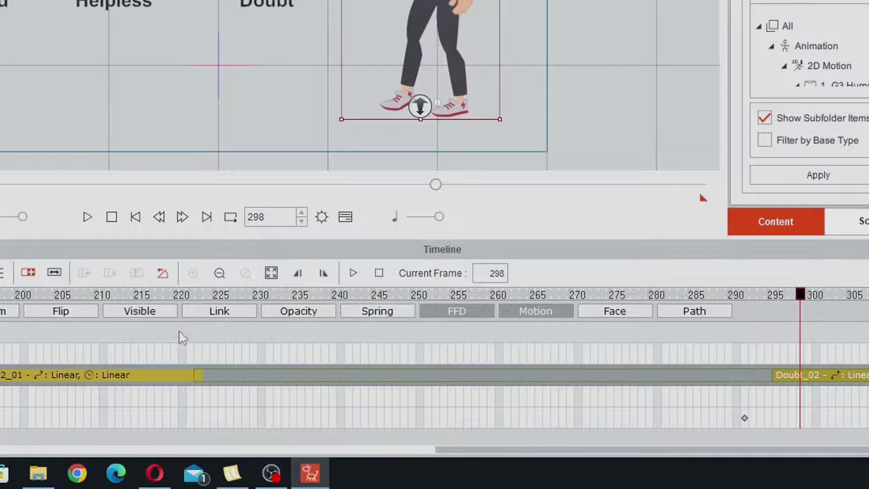
{"action": "left_click_drag", "start_coordinate": [217, 410], "coordinate": [868, 410]}
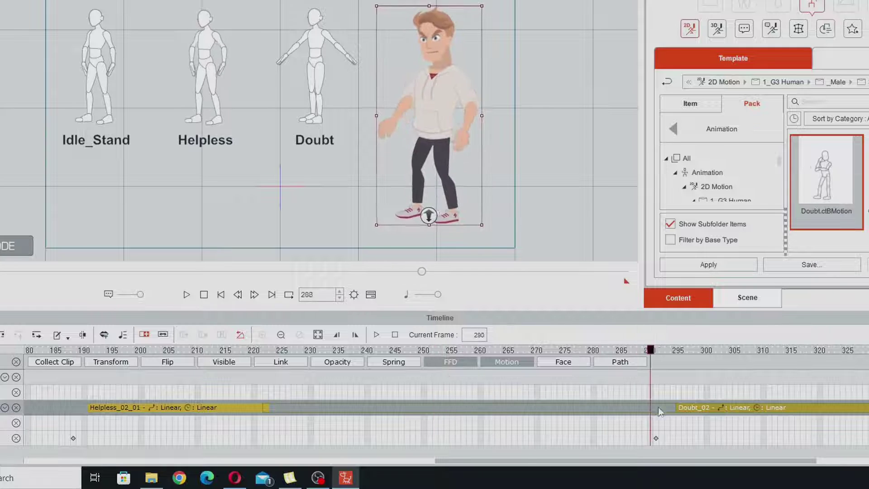
{"action": "left_click_drag", "start_coordinate": [778, 461], "coordinate": [868, 460]}
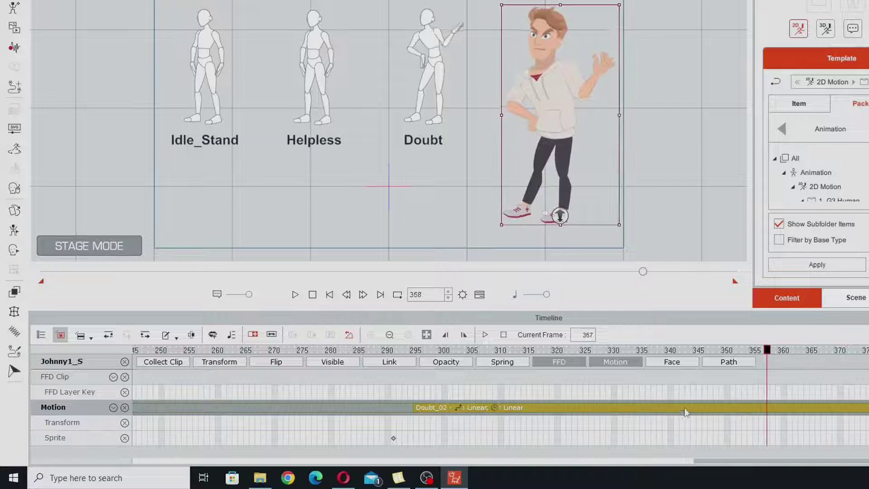
{"action": "left_click", "coordinate": [460, 392]}
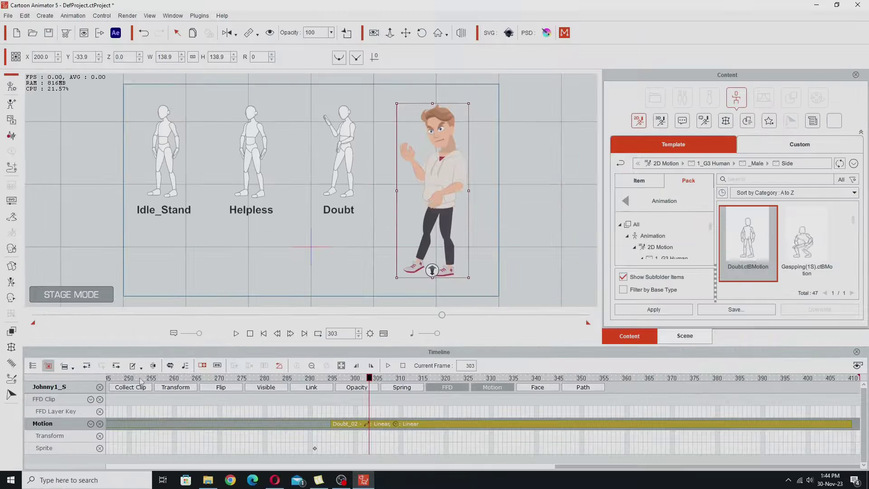
{"action": "left_click", "coordinate": [324, 392]}
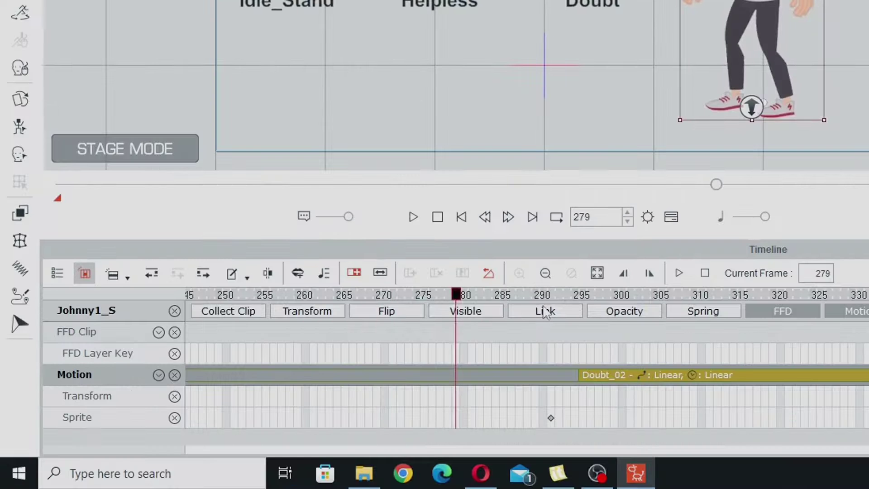
{"action": "left_click", "coordinate": [294, 320]}
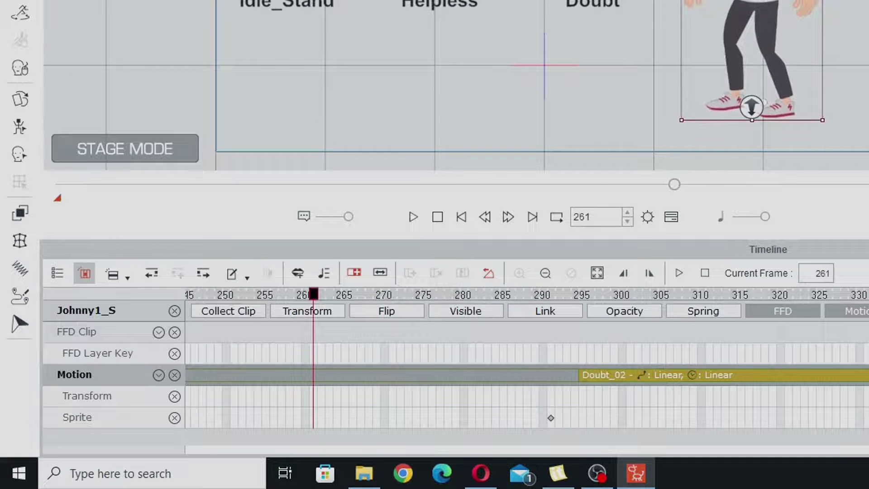
Step: Return to frame 0 and play the combined Idle_Stand, Helpless and Doubt sequence through to its end
{"action": "left_click_drag", "start_coordinate": [344, 466], "coordinate": [106, 485]}
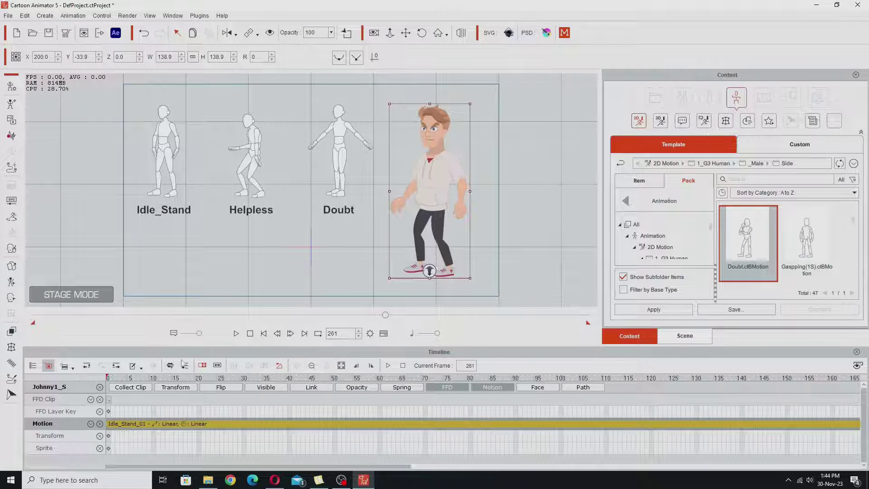
{"action": "left_click", "coordinate": [116, 378]}
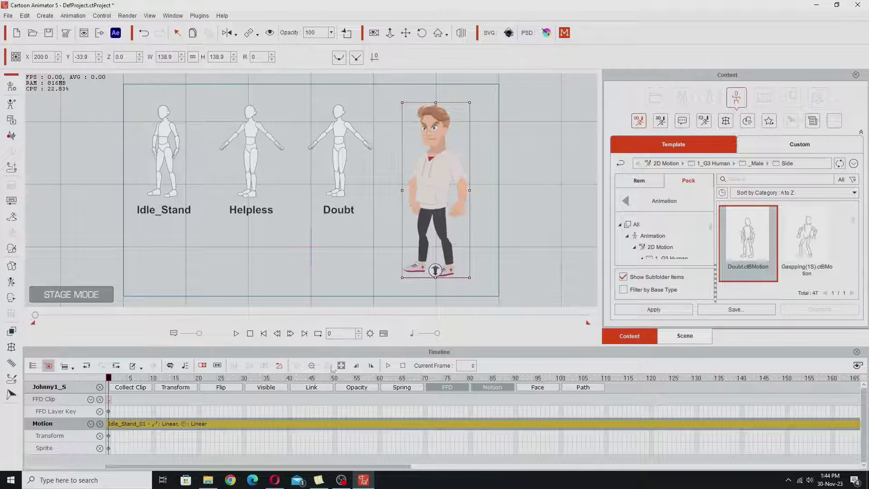
{"action": "left_click", "coordinate": [236, 334]}
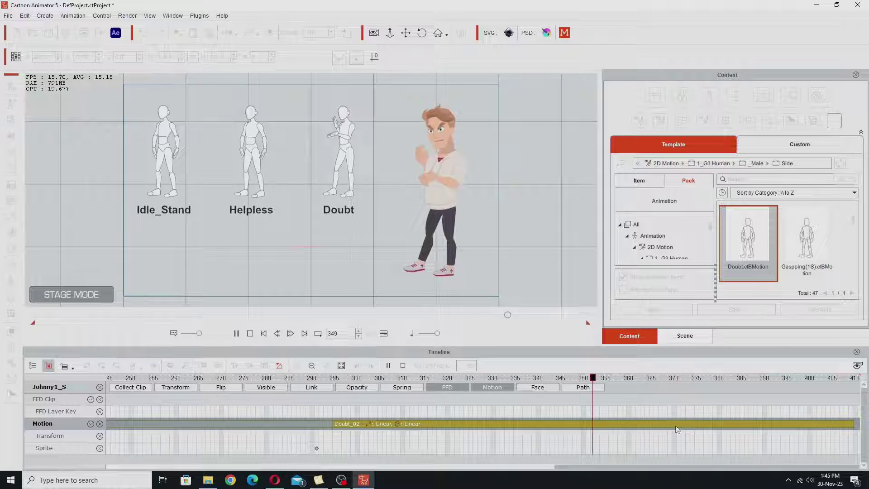
{"action": "key", "text": "ctrl+space"}
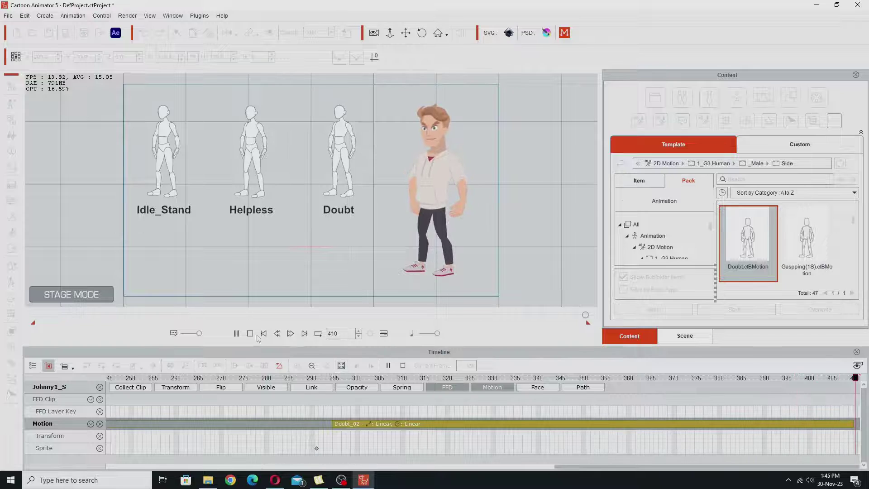
Step: Move the Helpless_02_01 clip closer to the end of the Idle_Stand clip, starting at about frame 175
{"action": "left_click_drag", "start_coordinate": [332, 457], "coordinate": [548, 457]}
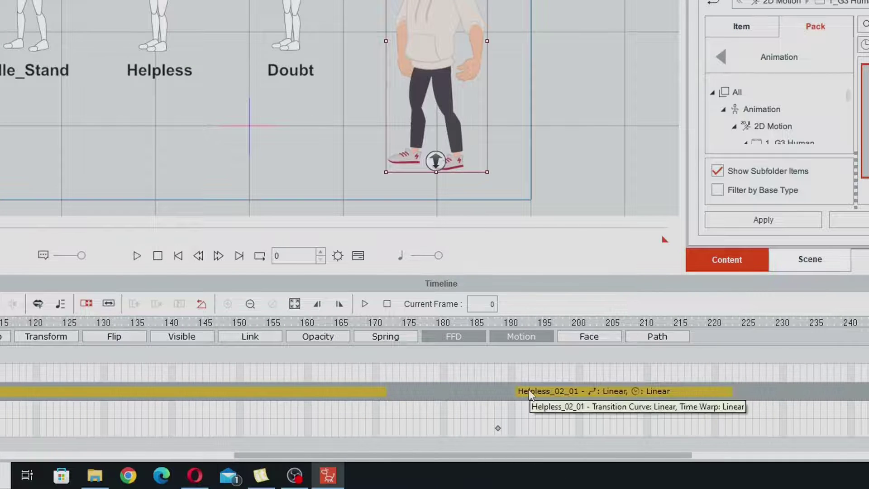
{"action": "left_click", "coordinate": [529, 392]}
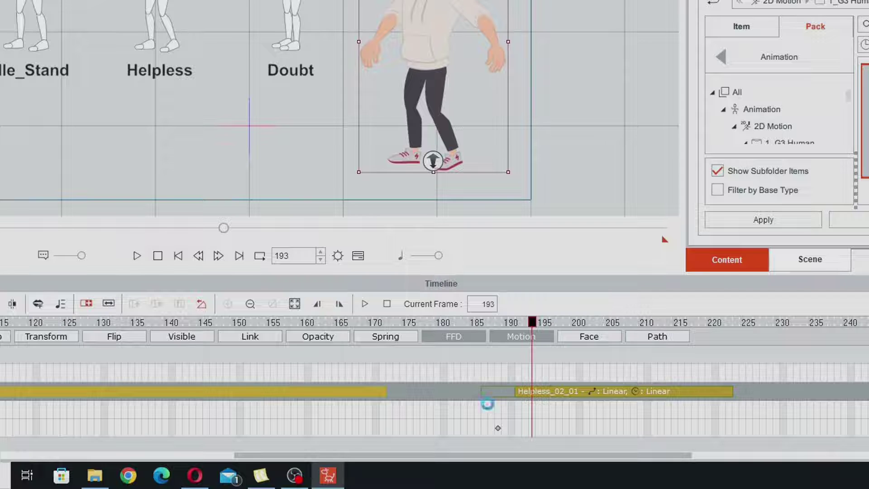
{"action": "left_click_drag", "start_coordinate": [609, 391], "coordinate": [506, 401]}
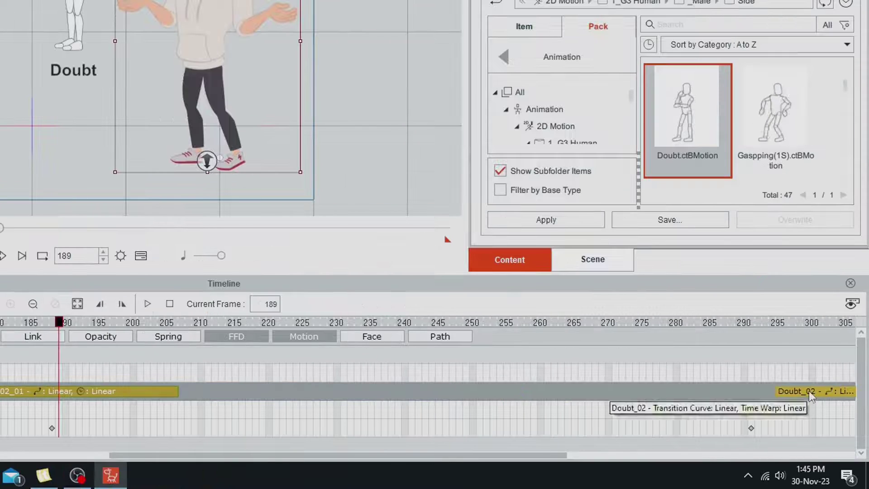
Step: Move the Doubt_02 clip to start at about frame 210 and stretch its transition back to the Helpless_02_01 clip
{"action": "left_click", "coordinate": [808, 390]}
{"action": "left_click_drag", "start_coordinate": [404, 404], "coordinate": [186, 392]}
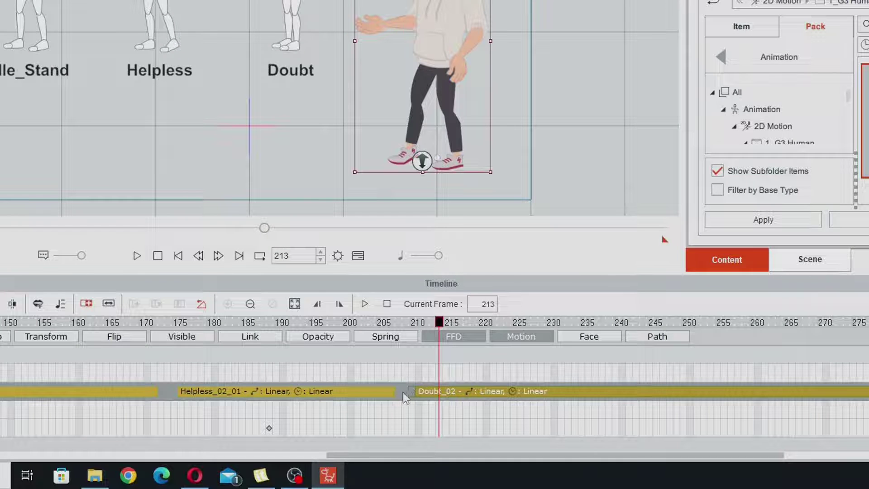
{"action": "left_click", "coordinate": [372, 322]}
{"action": "left_click_drag", "start_coordinate": [372, 322], "coordinate": [794, 362]}
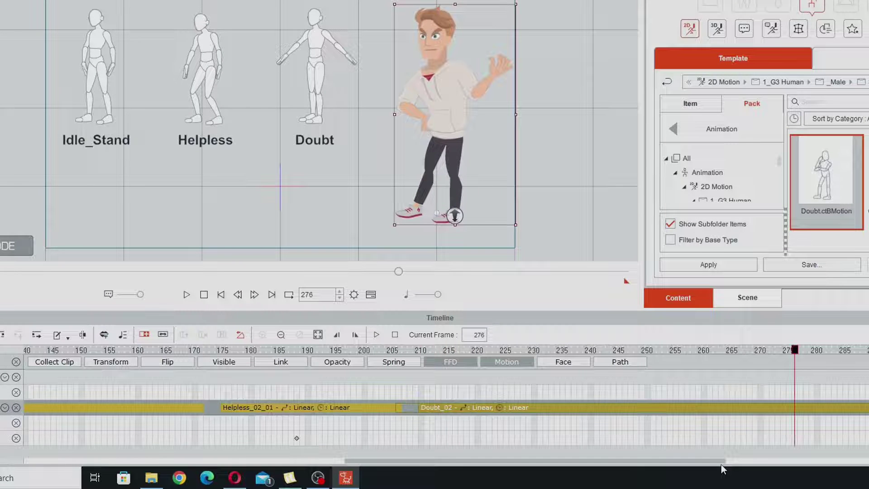
{"action": "left_click_drag", "start_coordinate": [720, 461], "coordinate": [683, 461]}
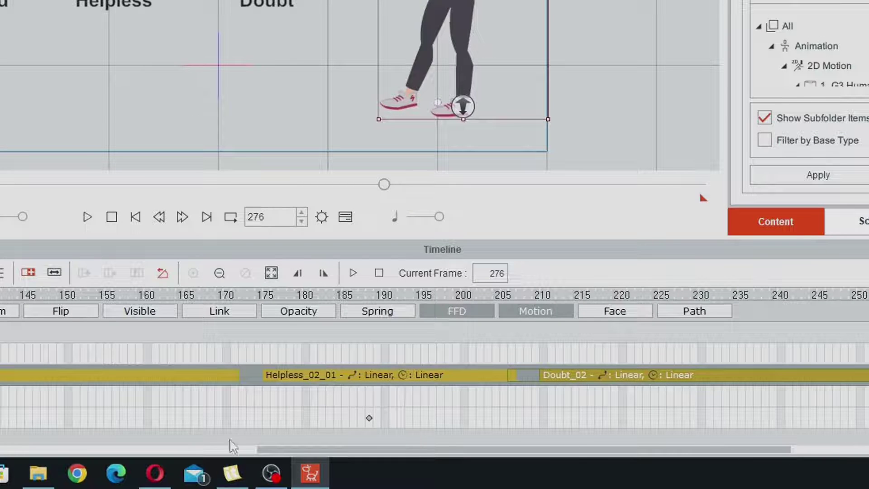
{"action": "left_click_drag", "start_coordinate": [285, 453], "coordinate": [200, 482]}
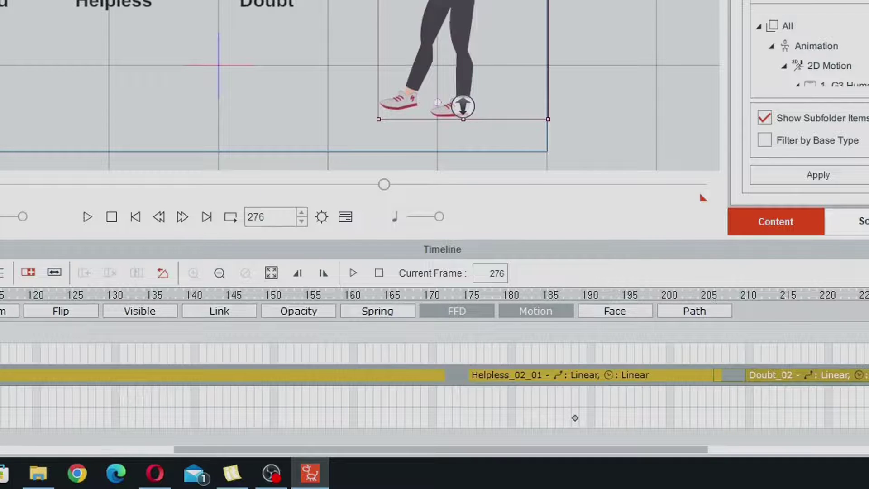
Step: Examine the motion sub-tracks and the character's hand sprites at frame 193 of the Helpless_02_01 clip
{"action": "left_click", "coordinate": [134, 391]}
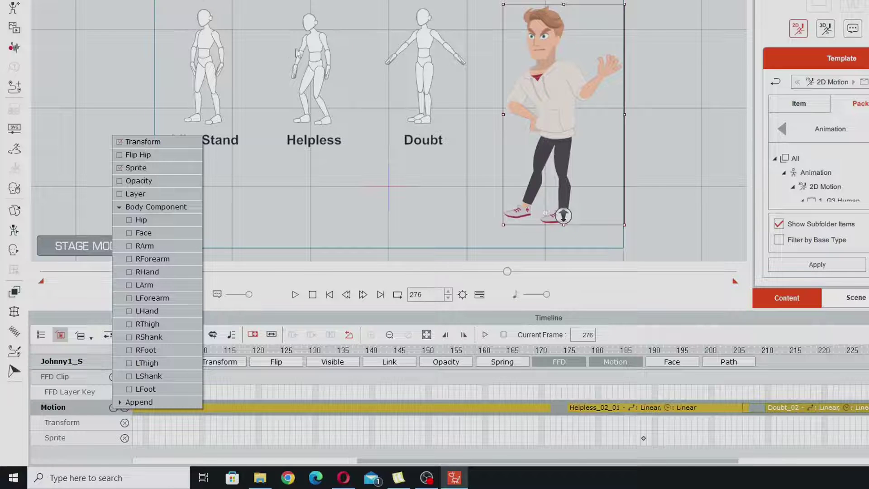
{"action": "left_click", "coordinate": [642, 351]}
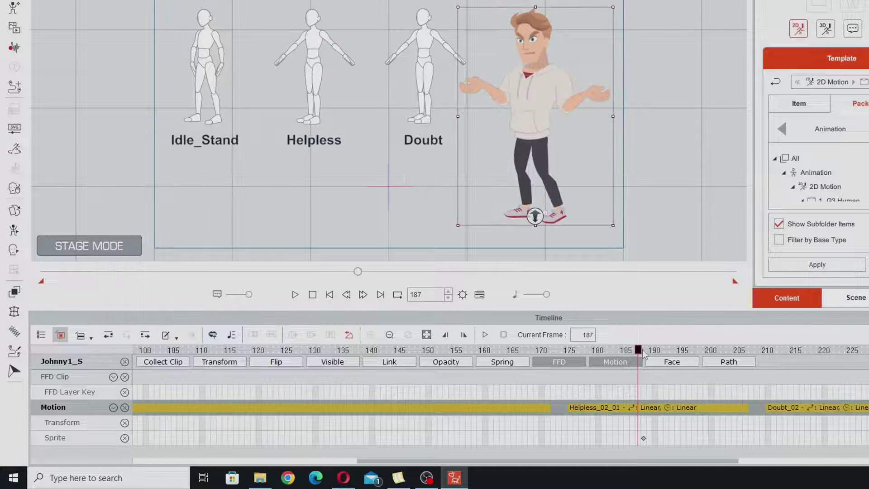
{"action": "left_click_drag", "start_coordinate": [652, 351], "coordinate": [670, 351]}
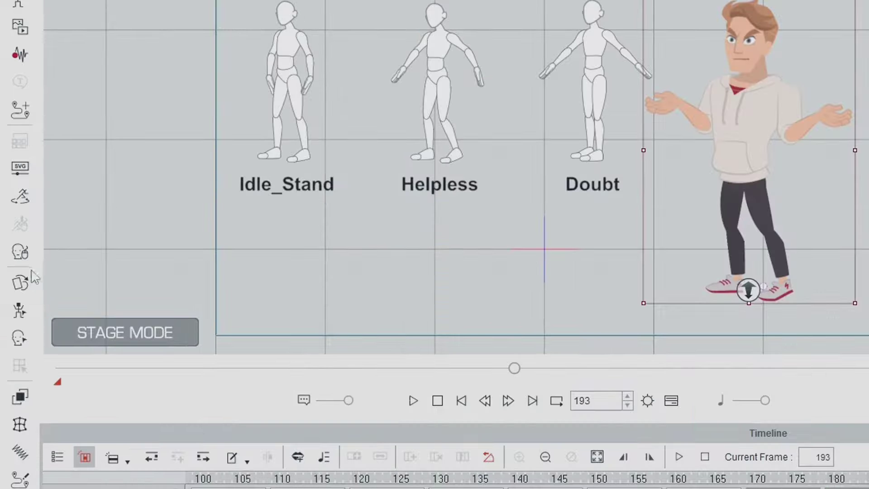
{"action": "left_click", "coordinate": [33, 274]}
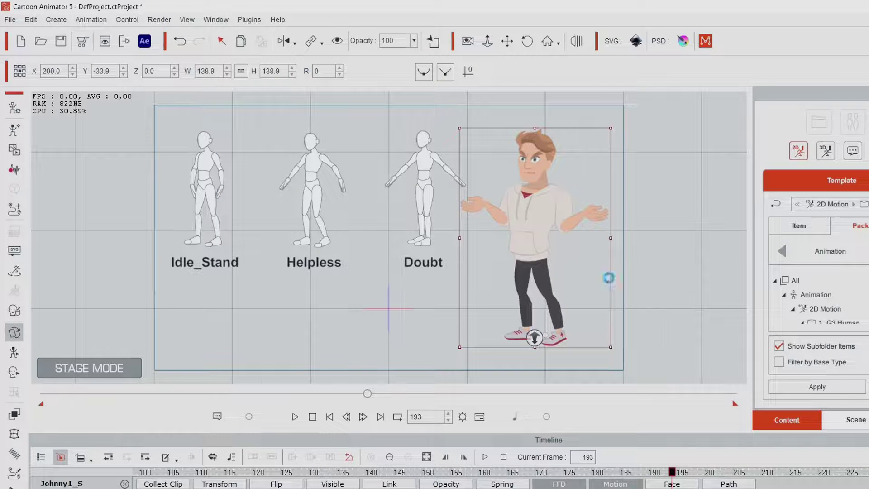
{"action": "left_click", "coordinate": [659, 151]}
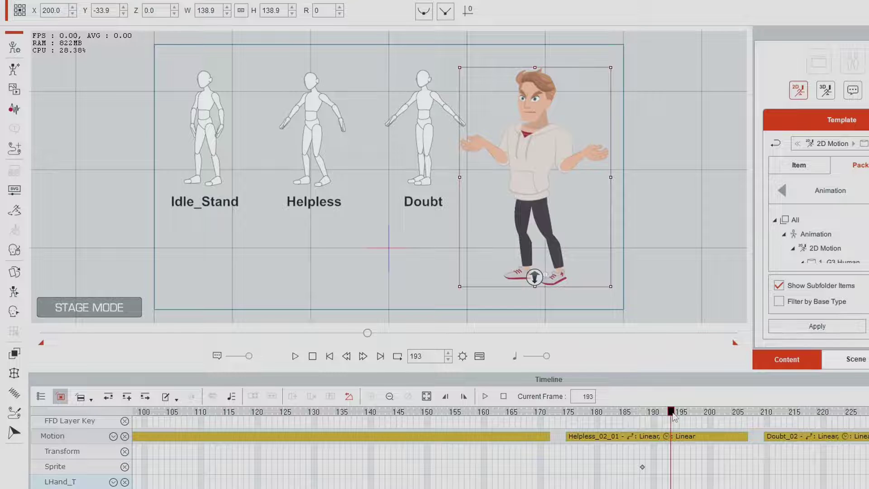
Step: Replay the tightened motion sequence from frame 0 to its end and return to the first frame
{"action": "left_click_drag", "start_coordinate": [672, 416], "coordinate": [421, 414]}
{"action": "key", "text": "space"}
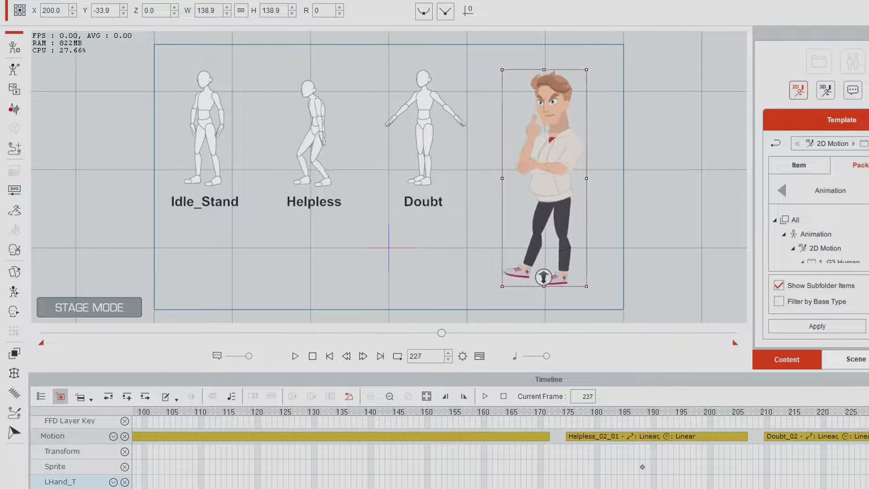
{"action": "left_click", "coordinate": [313, 355]}
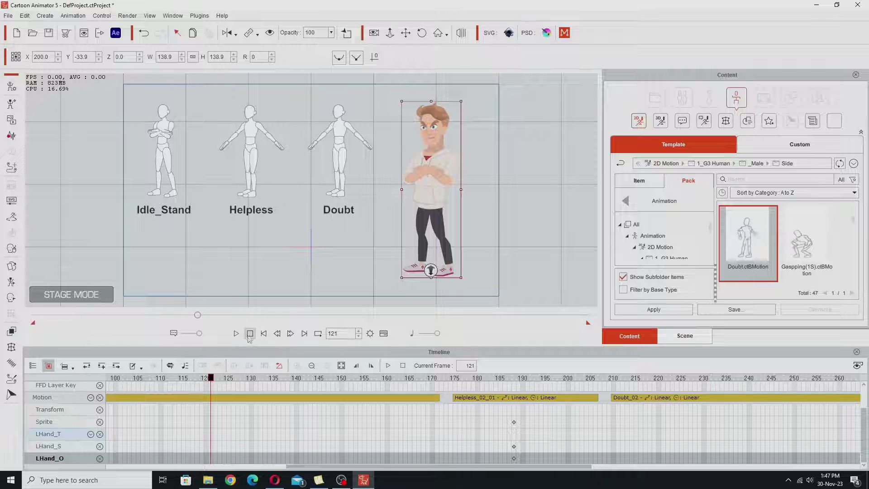
{"action": "left_click", "coordinate": [249, 334]}
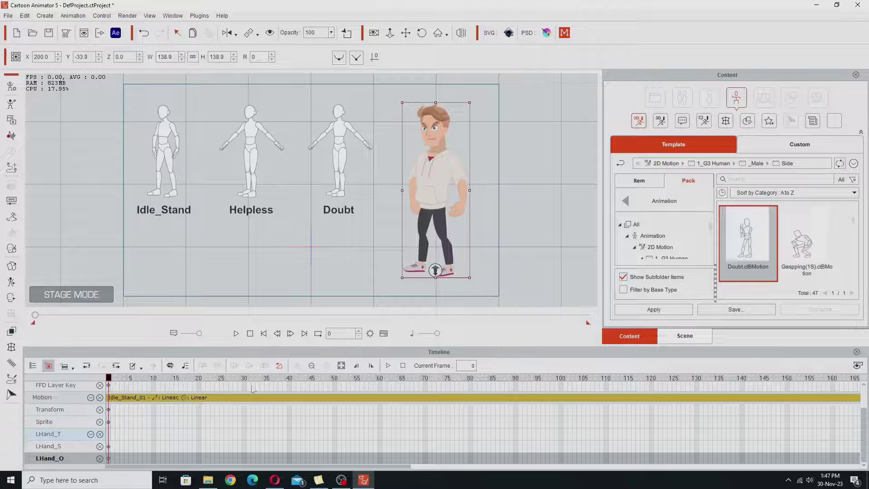
{"action": "left_click", "coordinate": [236, 333]}
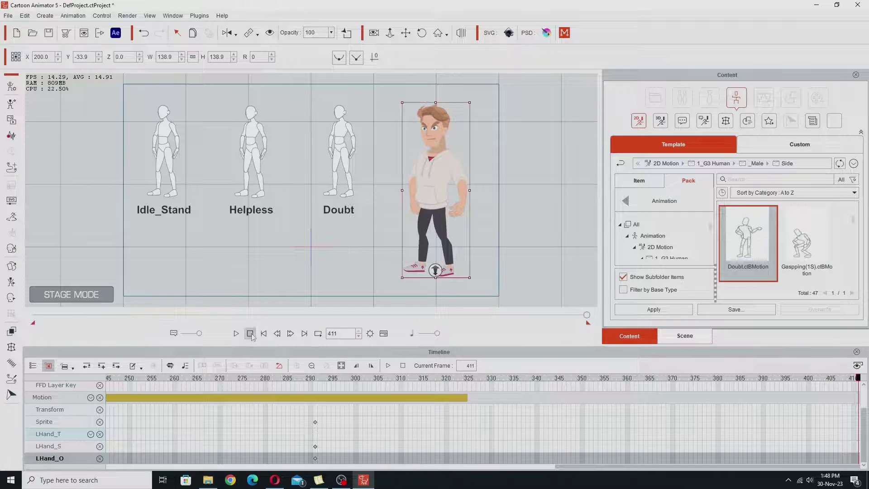
{"action": "left_click", "coordinate": [265, 334]}
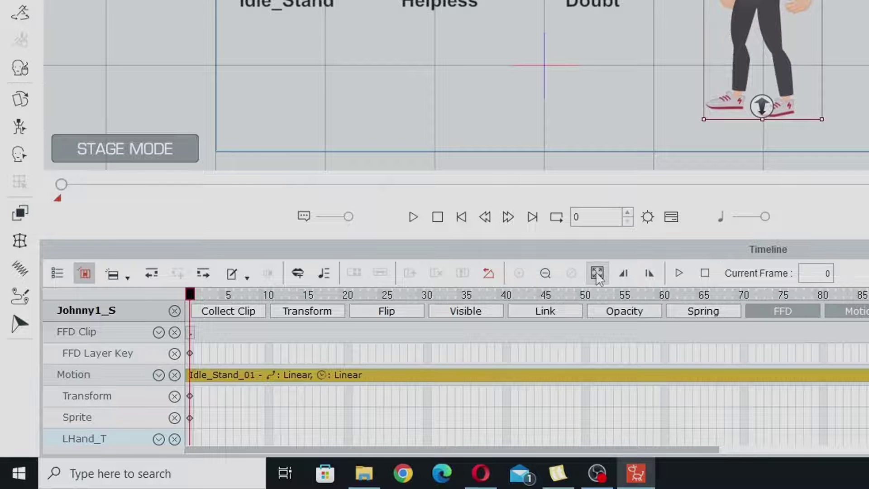
Step: Show the Collect Clip track of Johnny1_S and mark a range across all three motion clips, from frame 0 to about 325
{"action": "left_click", "coordinate": [596, 273]}
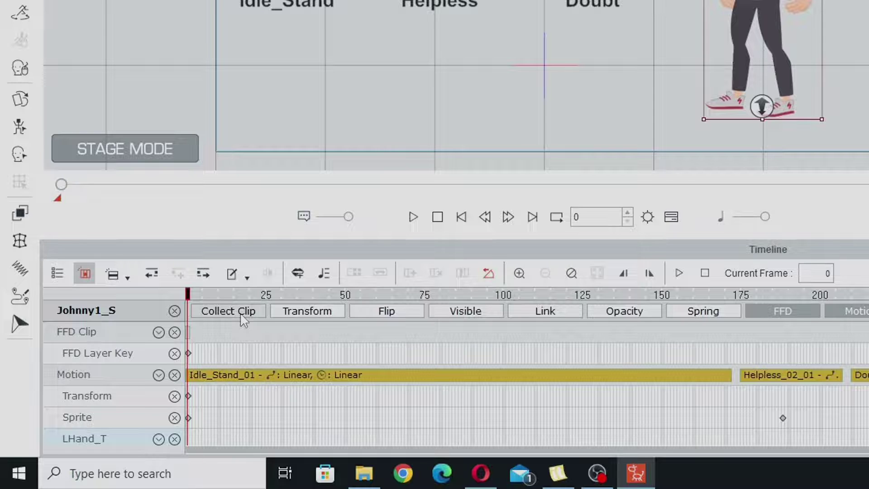
{"action": "left_click", "coordinate": [136, 388]}
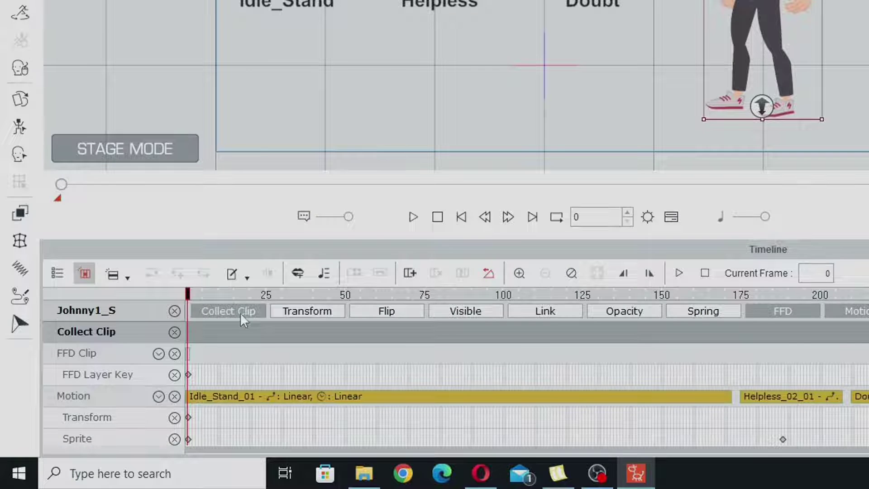
{"action": "left_click_drag", "start_coordinate": [154, 376], "coordinate": [851, 410]}
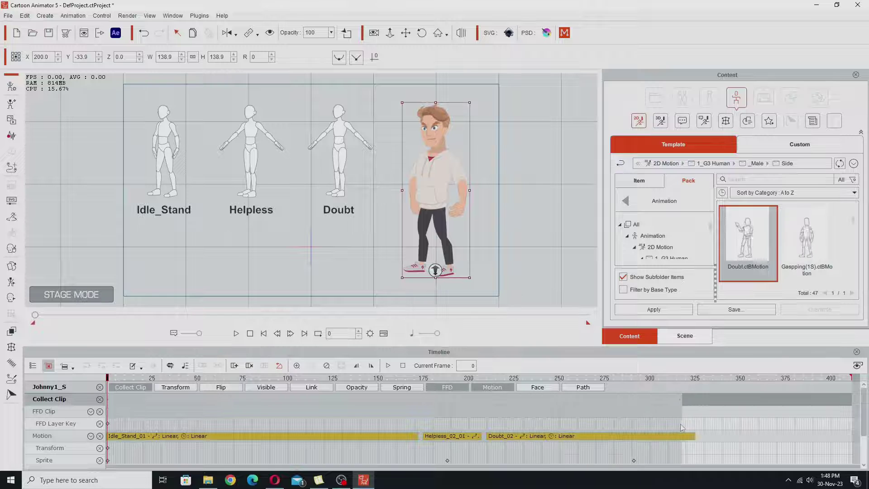
{"action": "left_click_drag", "start_coordinate": [681, 427], "coordinate": [695, 428]}
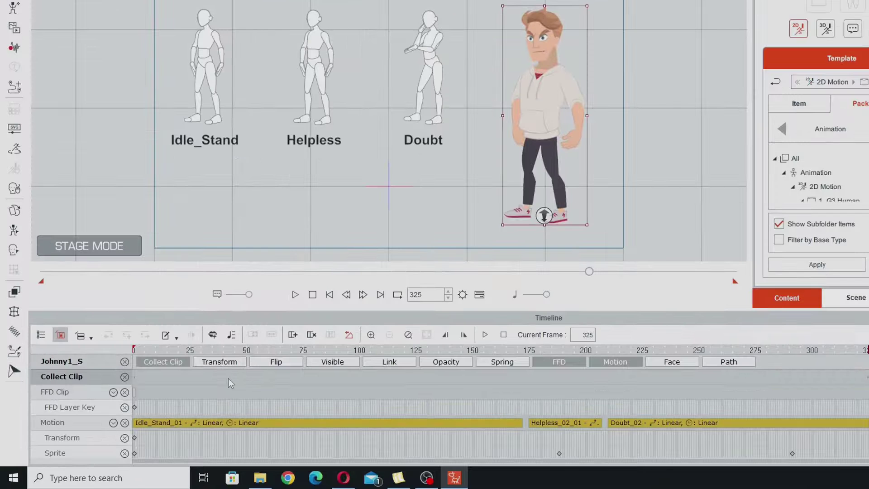
Step: Export the collected clip range as a G3 motion file named Talk Side Long in the 003 Character Tests folder
{"action": "right_click", "coordinate": [183, 400]}
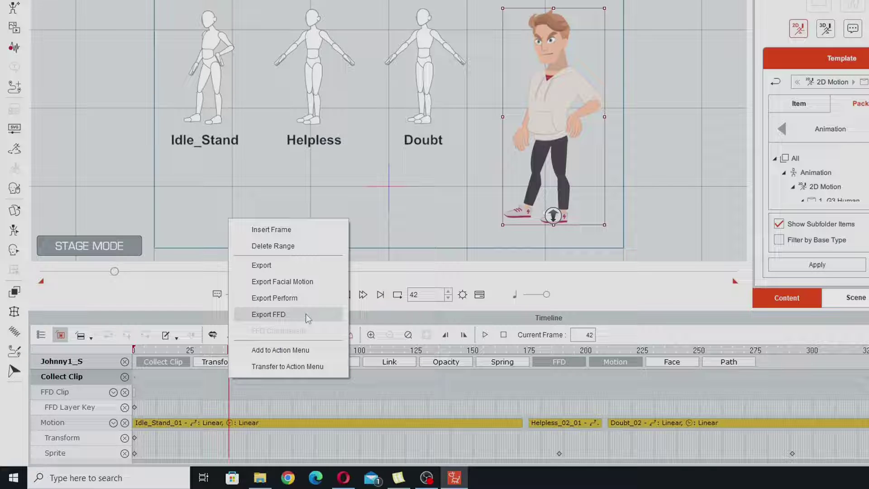
{"action": "left_click", "coordinate": [265, 266]}
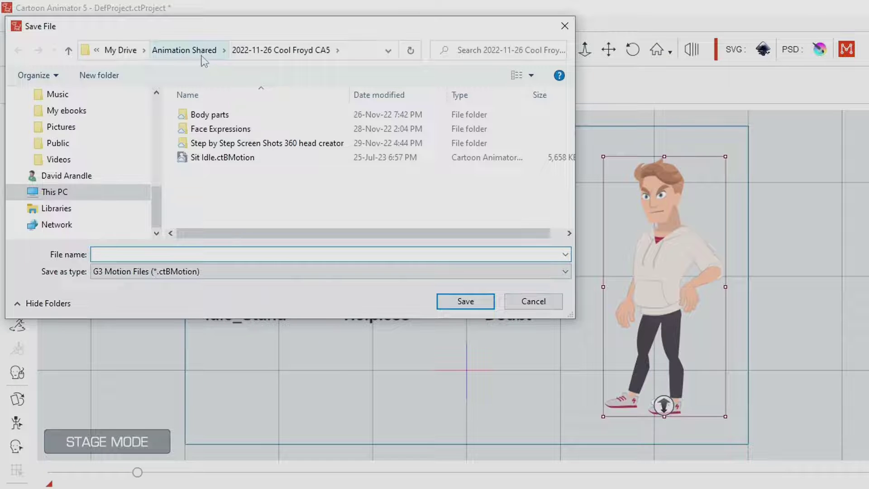
{"action": "left_click", "coordinate": [194, 52]}
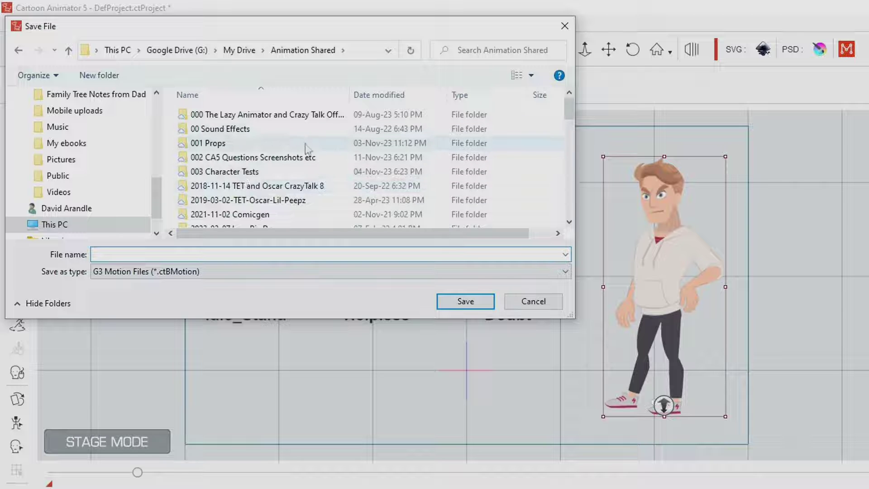
{"action": "scroll", "coordinate": [312, 147], "scroll_direction": "down", "scroll_amount": 1}
{"action": "double_click", "coordinate": [280, 143]}
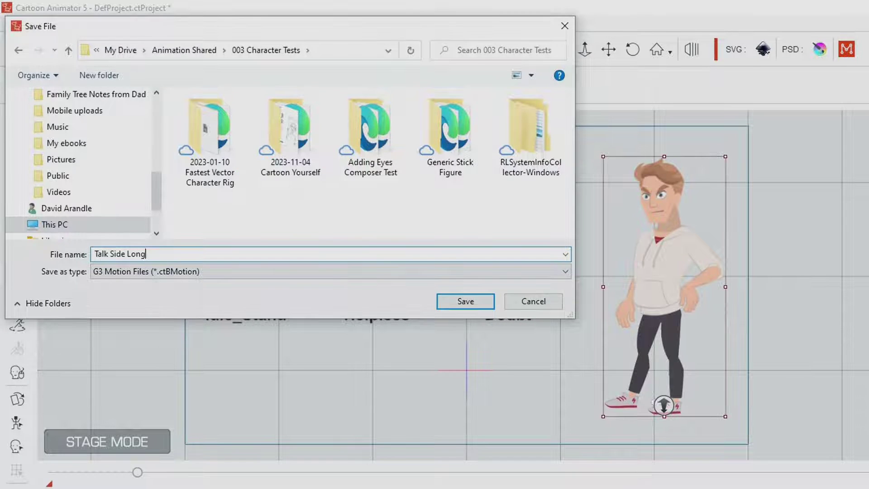
{"action": "key", "text": "Return"}
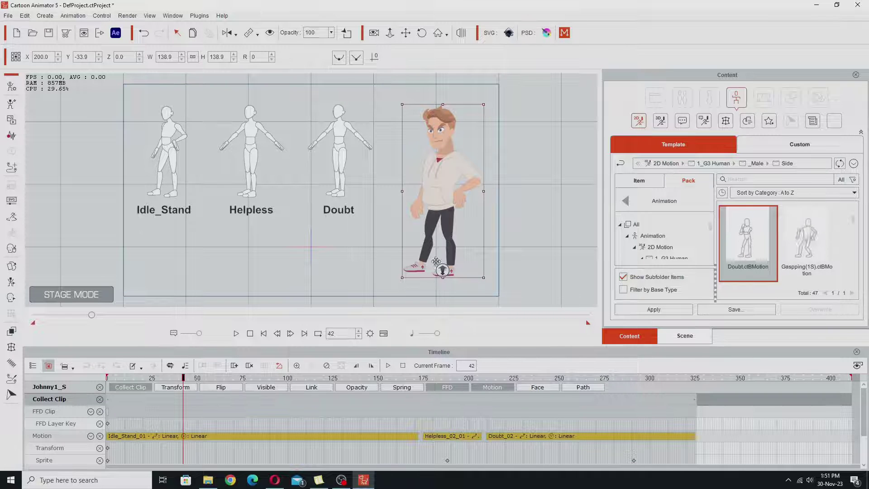
Step: Add the collected clip range to the character's action menu as Talk Side Long and check its entry there
{"action": "right_click", "coordinate": [439, 182]}
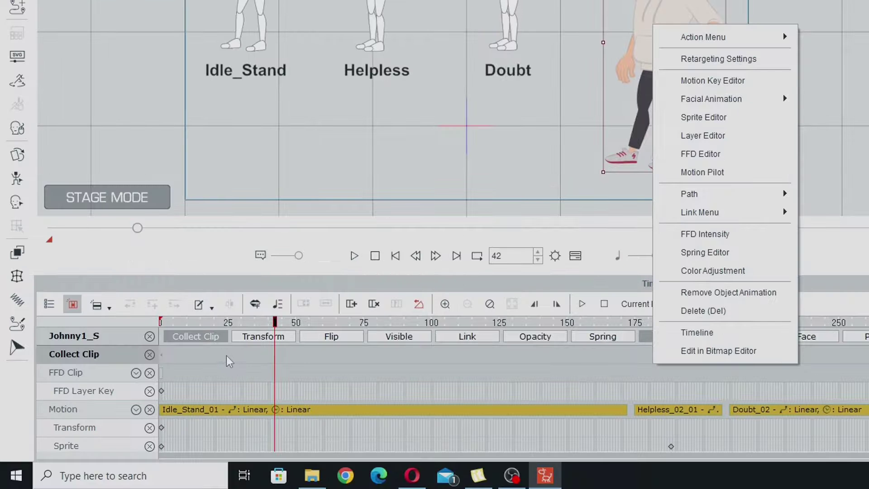
{"action": "right_click", "coordinate": [226, 360]}
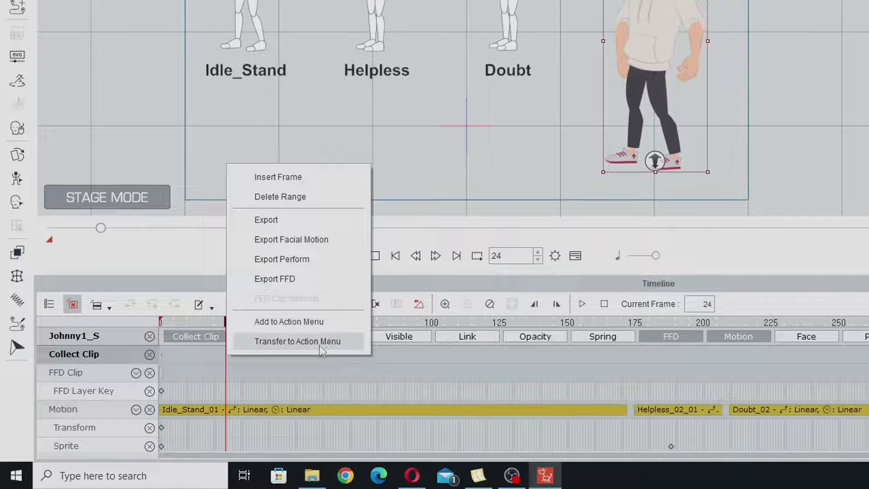
{"action": "left_click", "coordinate": [311, 322]}
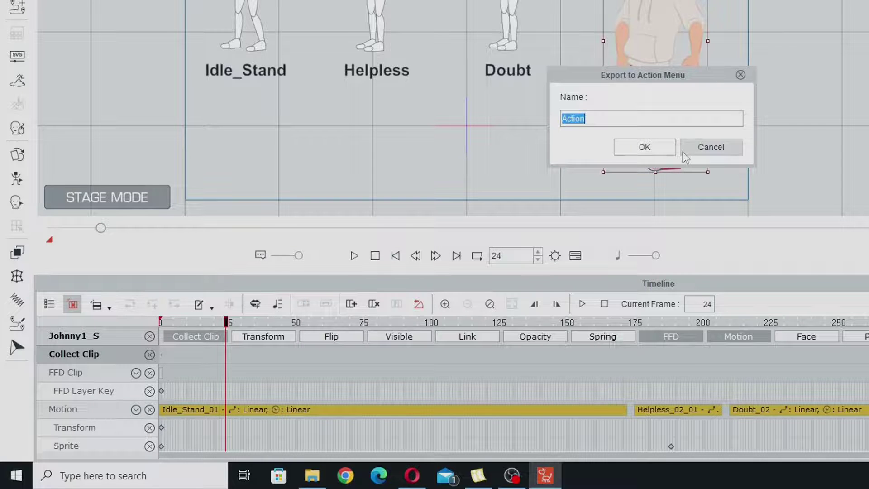
{"action": "type", "text": "Talk Side Long"}
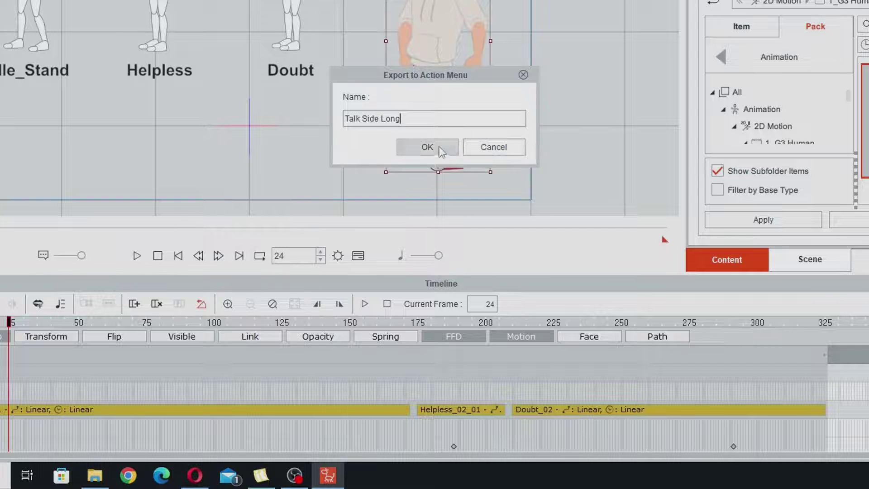
{"action": "left_click", "coordinate": [437, 147]}
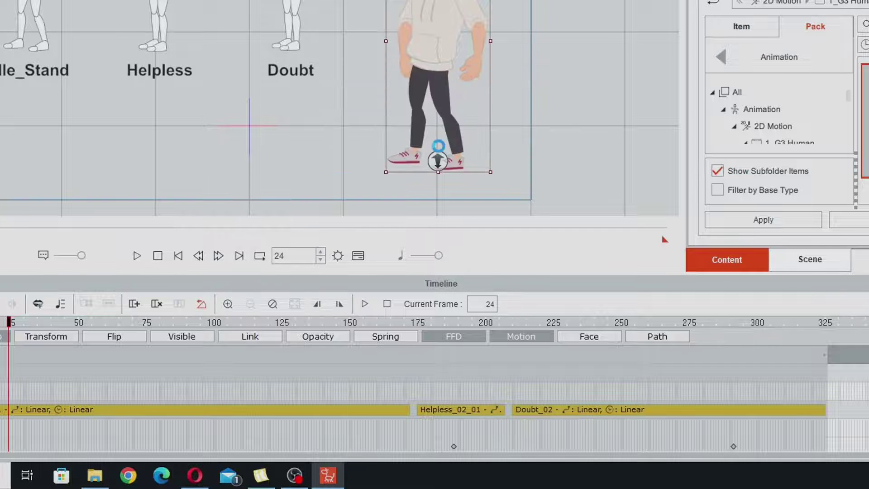
{"action": "right_click", "coordinate": [432, 134]}
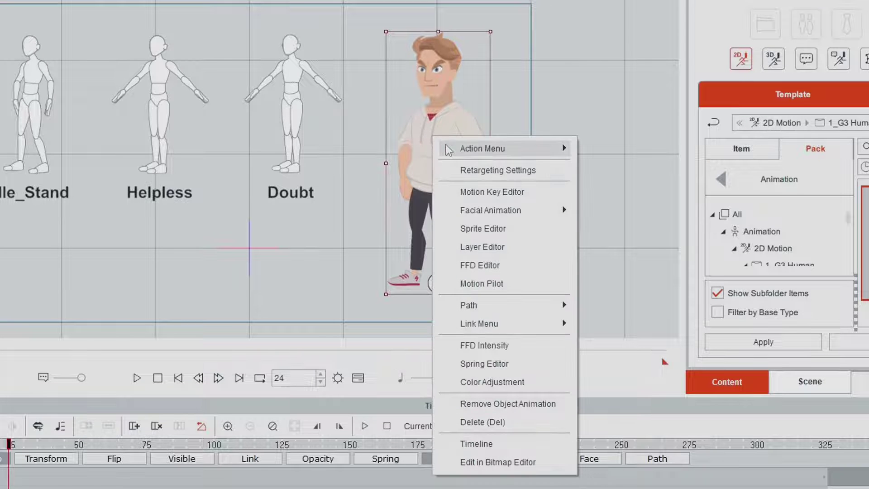
{"action": "mouse_move", "coordinate": [453, 147]}
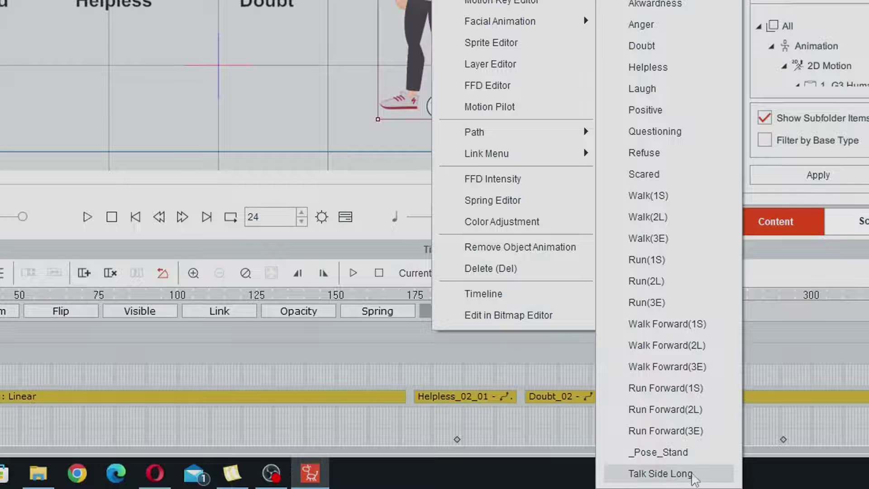
{"action": "key", "text": "Escape"}
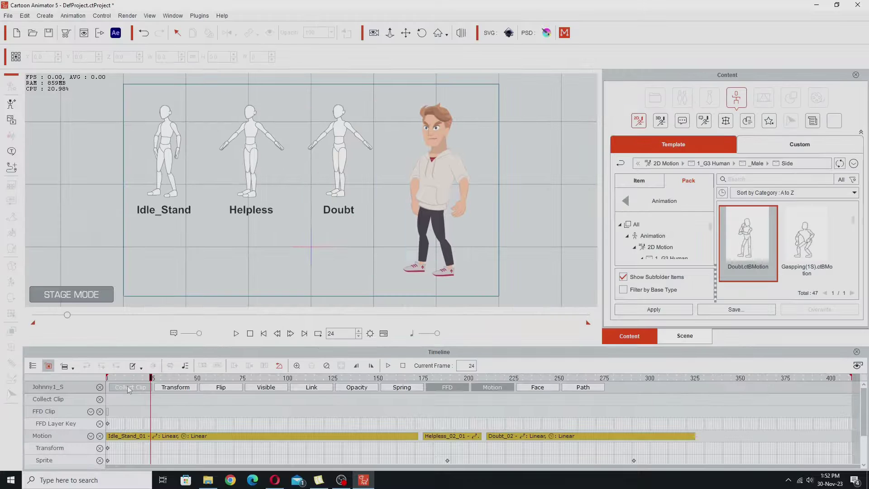
Step: Hide the Collect Clip track and set the project's end marker to the end of the Doubt_02 clip, about frame 325
{"action": "left_click", "coordinate": [0, 426]}
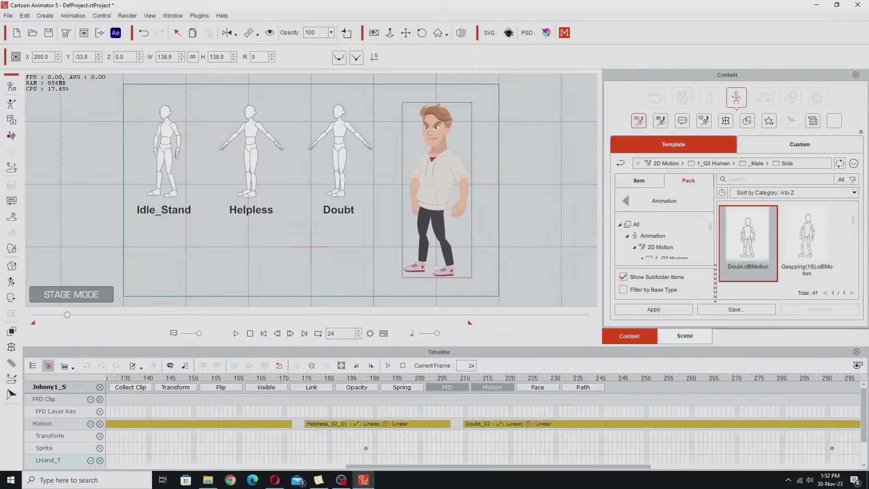
{"action": "scroll", "coordinate": [487, 415], "scroll_direction": "right", "scroll_amount": 5}
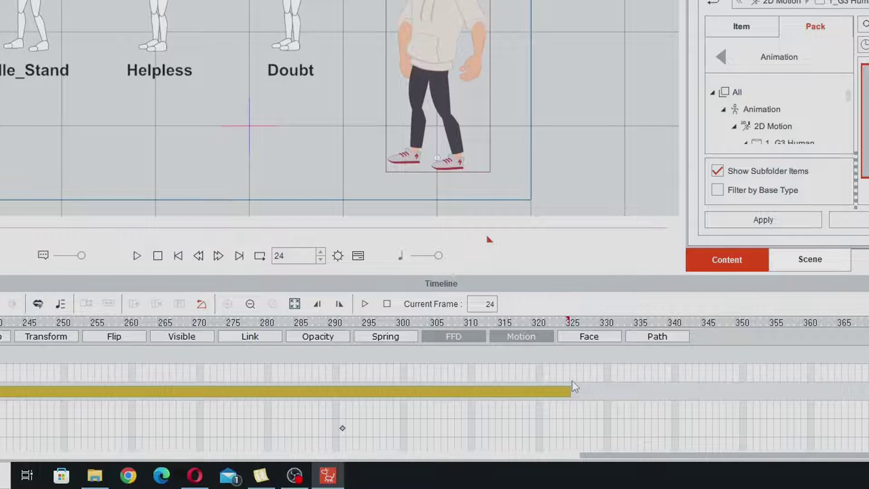
{"action": "left_click_drag", "start_coordinate": [614, 454], "coordinate": [4, 454]}
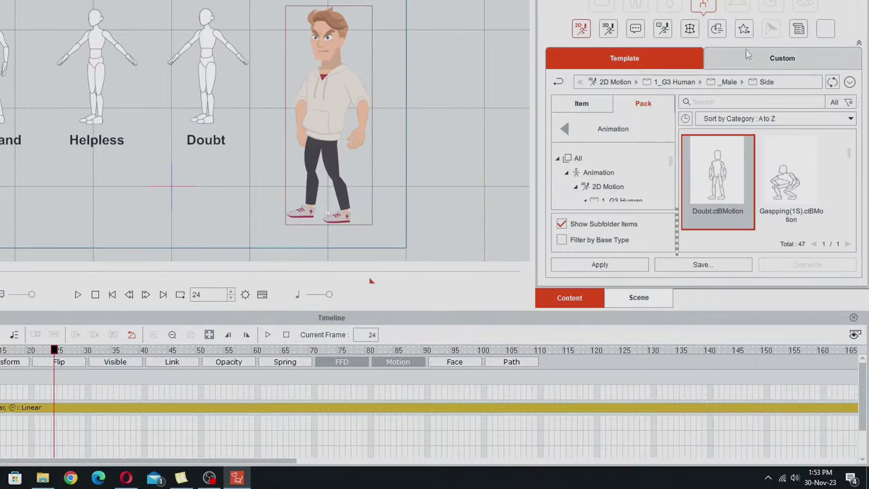
Step: Save the combined motion as Talk Side Long in the custom library's Demo Motions folder under Animation, 2D Motion
{"action": "left_click", "coordinate": [742, 53]}
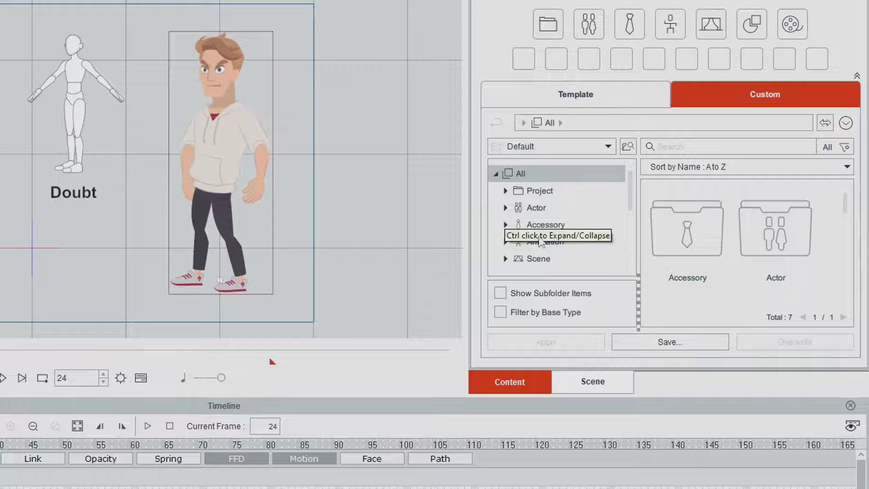
{"action": "left_click", "coordinate": [545, 242]}
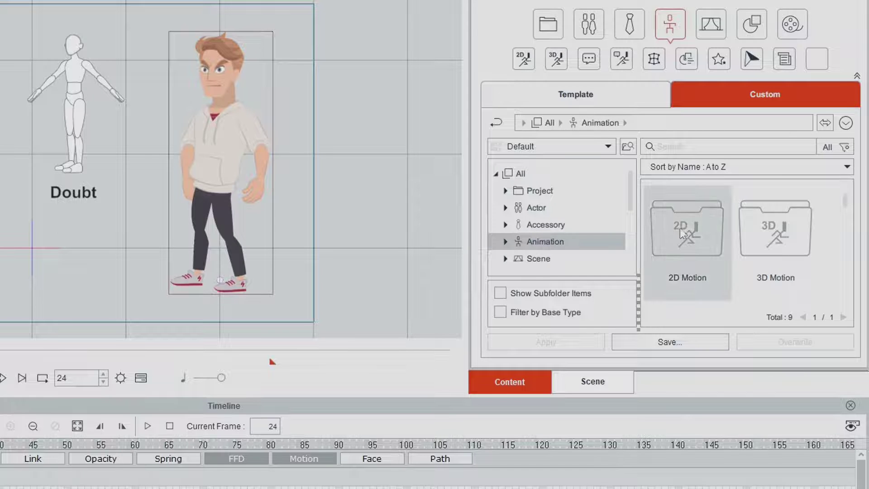
{"action": "left_click", "coordinate": [503, 241]}
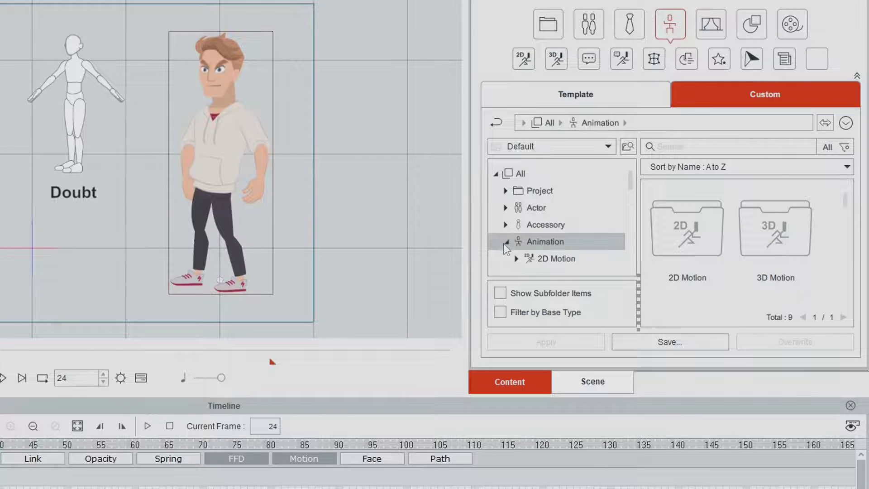
{"action": "left_click", "coordinate": [546, 256]}
{"action": "double_click", "coordinate": [681, 229]}
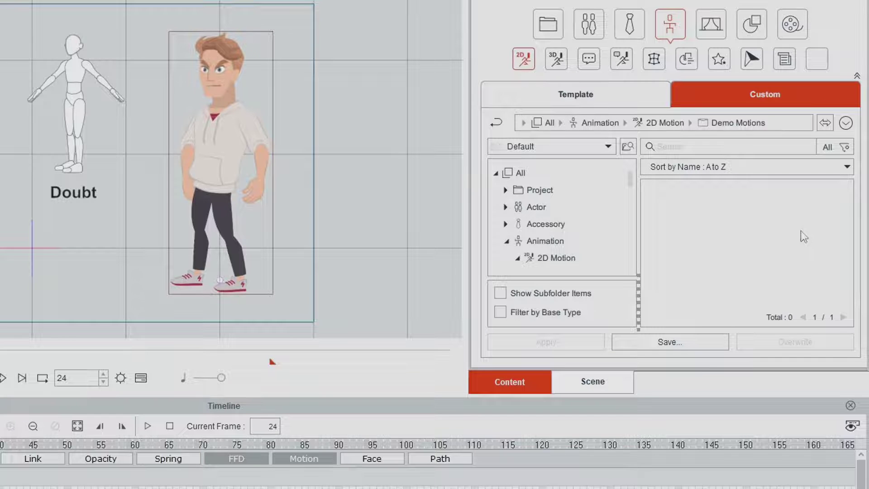
{"action": "left_click", "coordinate": [669, 342]}
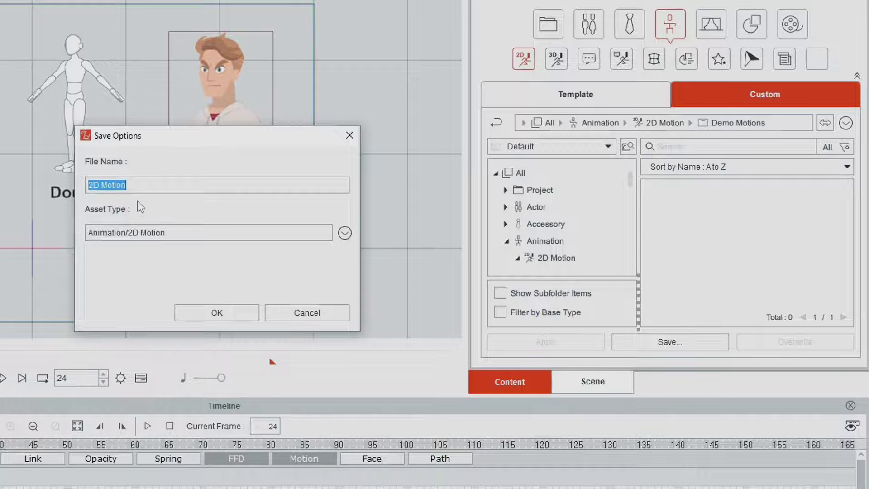
{"action": "type", "text": "Talk Side Long"}
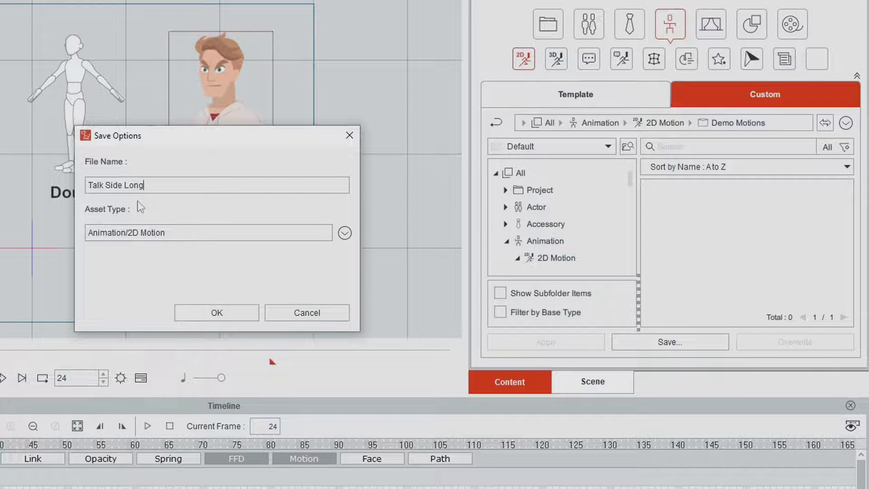
{"action": "left_click", "coordinate": [217, 313]}
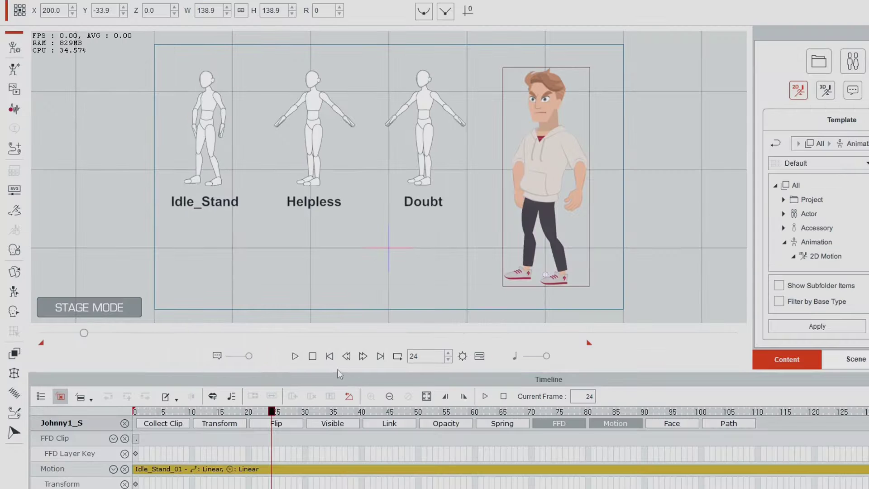
Step: Return to frame 0, unlock the Text Bubble group and delete its three subtitle labels from the scene
{"action": "left_click", "coordinate": [312, 356]}
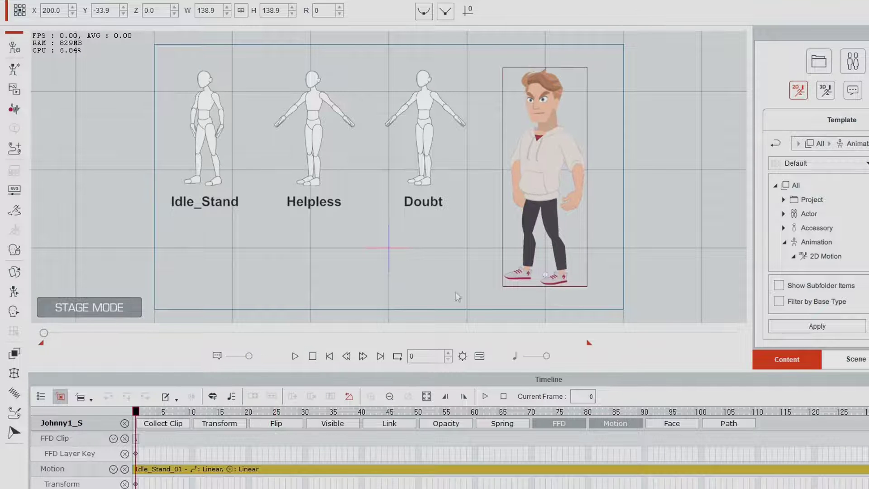
{"action": "left_click", "coordinate": [856, 359]}
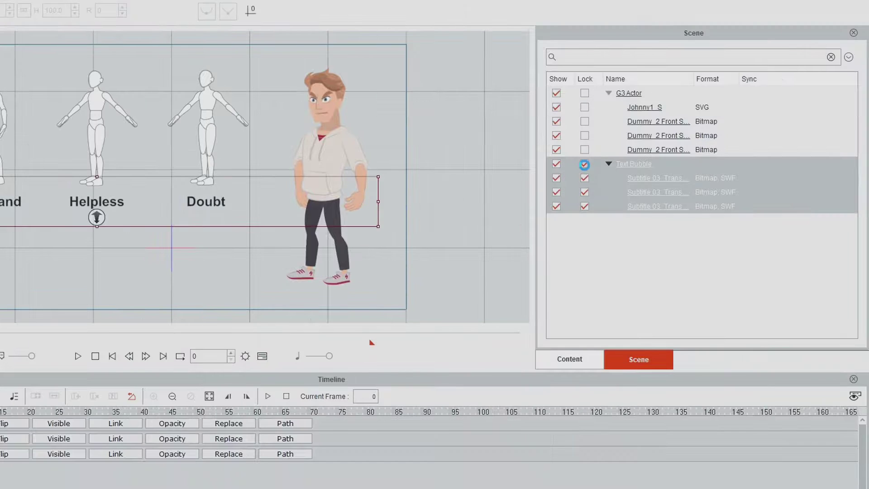
{"action": "left_click", "coordinate": [801, 165]}
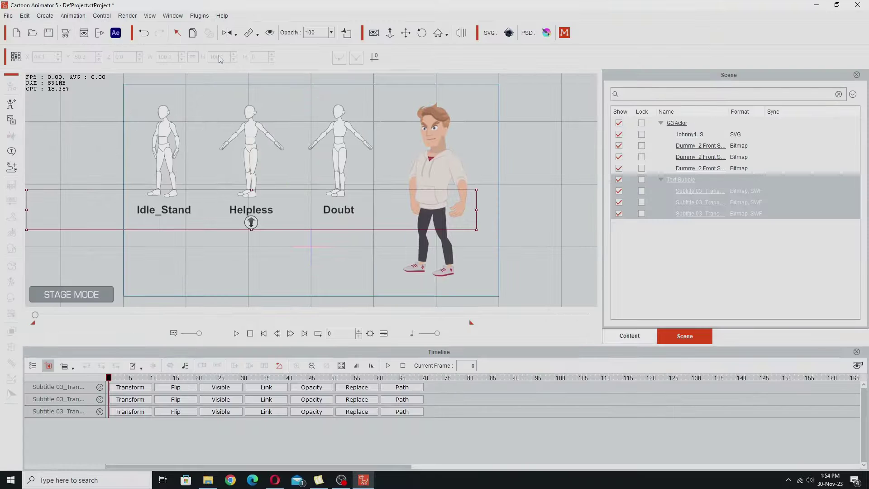
{"action": "key", "text": "Delete"}
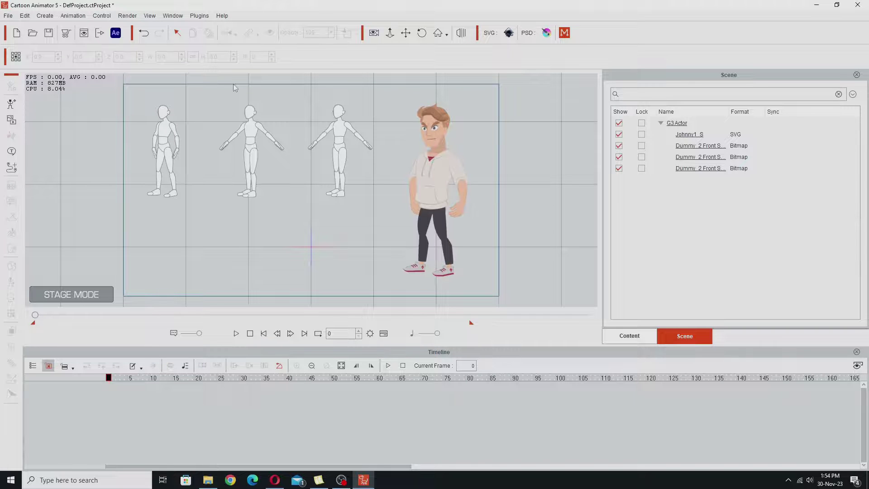
Step: Remove the object animation from the three dummies and the Johnny1_S character
{"action": "left_click", "coordinate": [164, 145]}
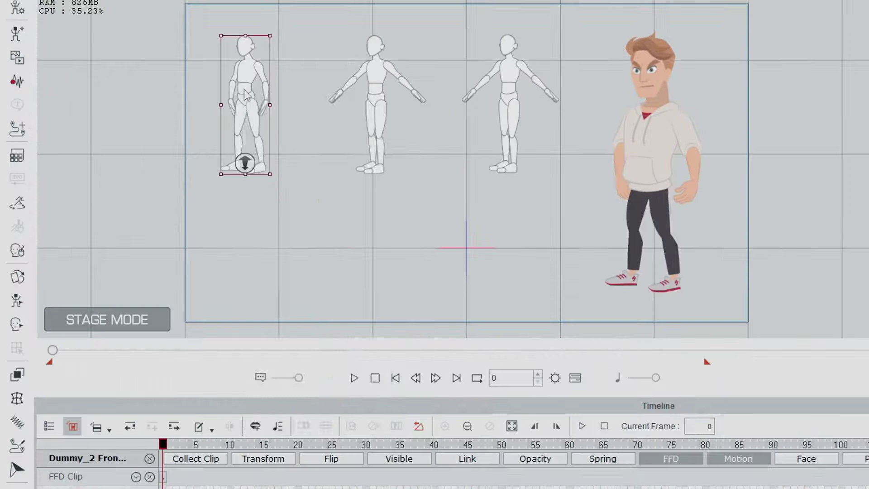
{"action": "right_click", "coordinate": [171, 143]}
{"action": "left_click", "coordinate": [212, 320]}
{"action": "right_click", "coordinate": [376, 80]}
{"action": "left_click", "coordinate": [441, 323]}
{"action": "right_click", "coordinate": [510, 73]}
{"action": "left_click", "coordinate": [561, 320]}
{"action": "right_click", "coordinate": [657, 73]}
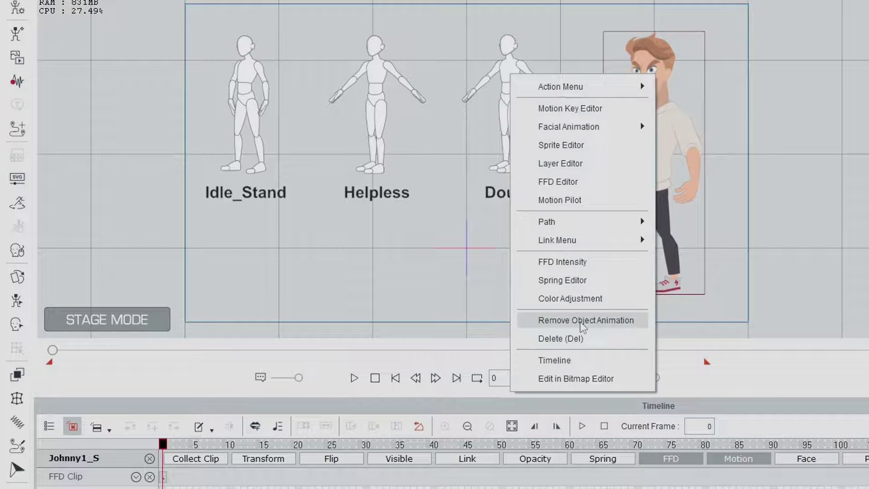
{"action": "left_click", "coordinate": [586, 320]}
{"action": "left_click", "coordinate": [566, 113]}
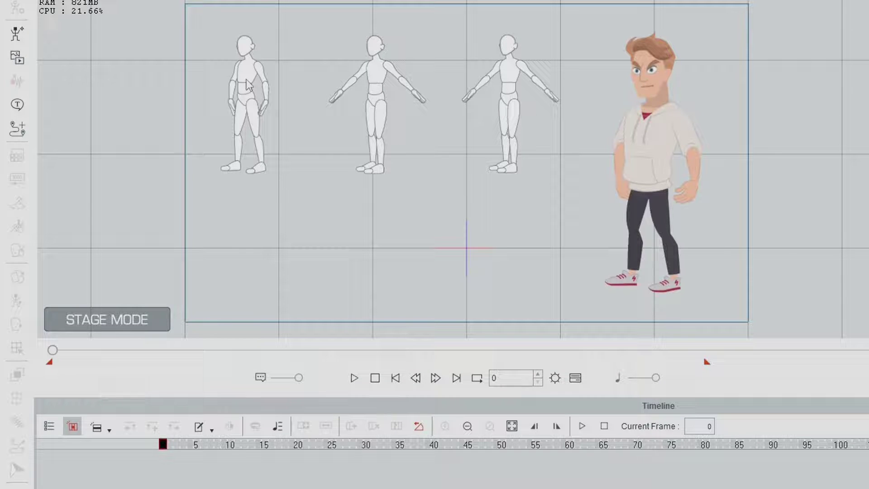
{"action": "left_click", "coordinate": [354, 379]}
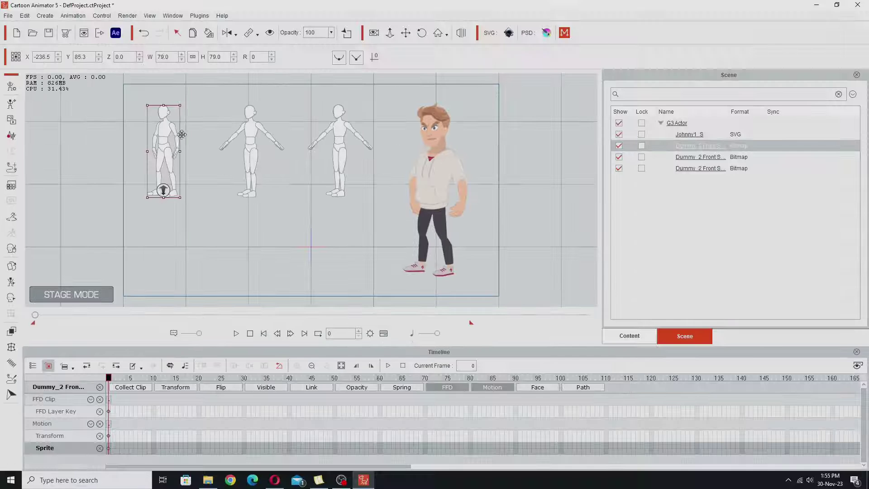
Step: Apply the custom Talk Side Long motion to the first dummy, play it through and return to frame 0
{"action": "left_click", "coordinate": [613, 335]}
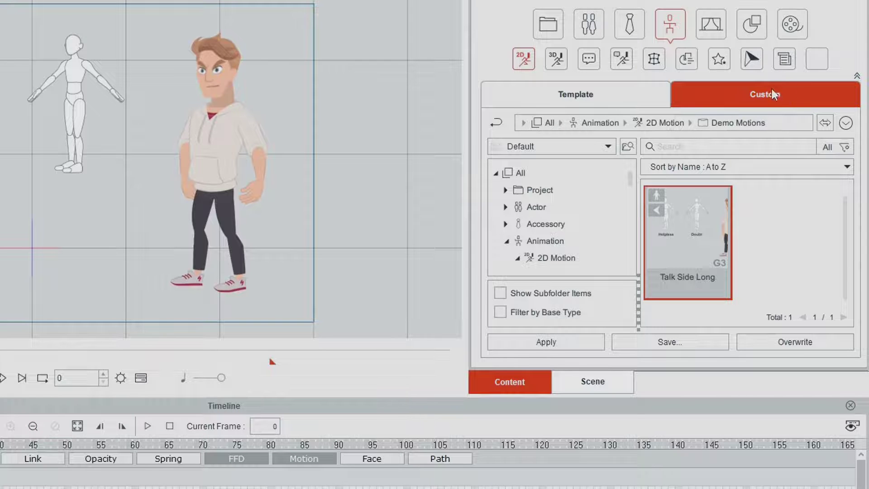
{"action": "left_click_drag", "start_coordinate": [690, 226], "coordinate": [0, 83]}
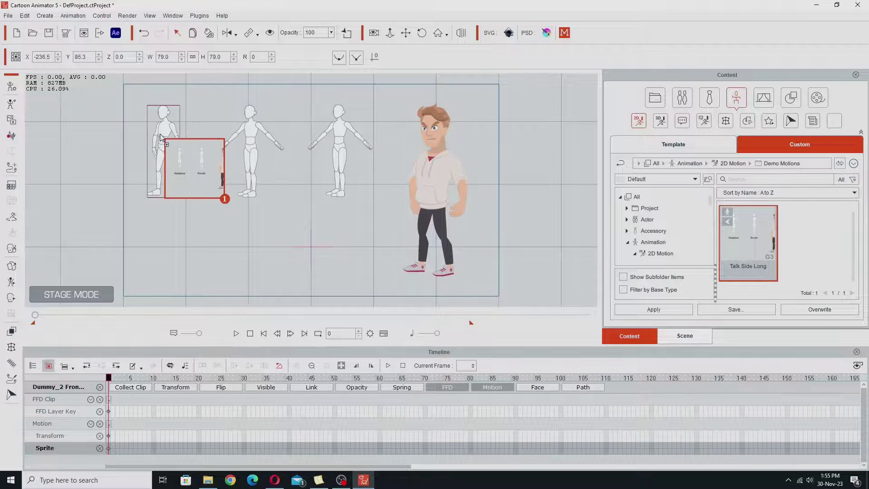
{"action": "left_click_drag", "start_coordinate": [160, 137], "coordinate": [161, 138]}
{"action": "left_click", "coordinate": [413, 276]}
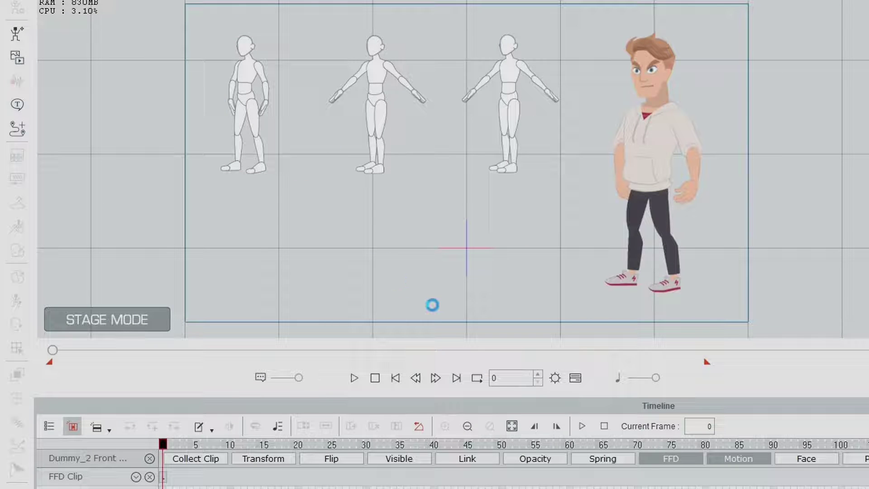
{"action": "key", "text": "space"}
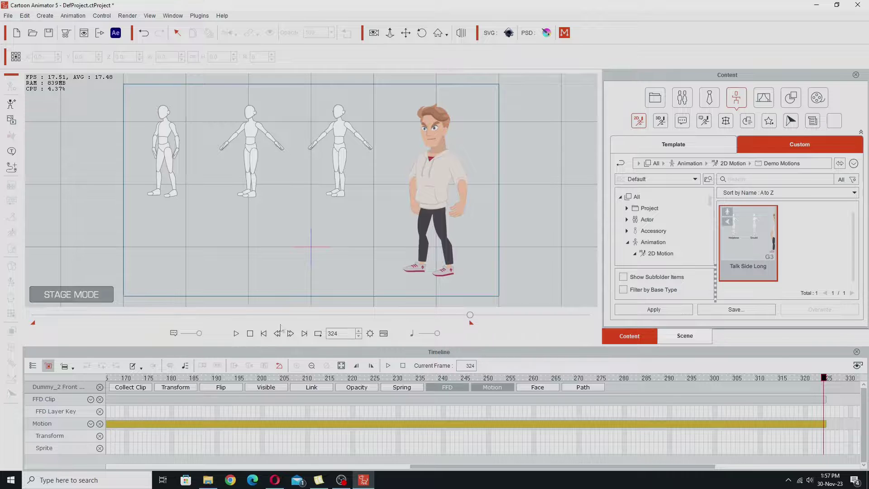
{"action": "key", "text": "Home"}
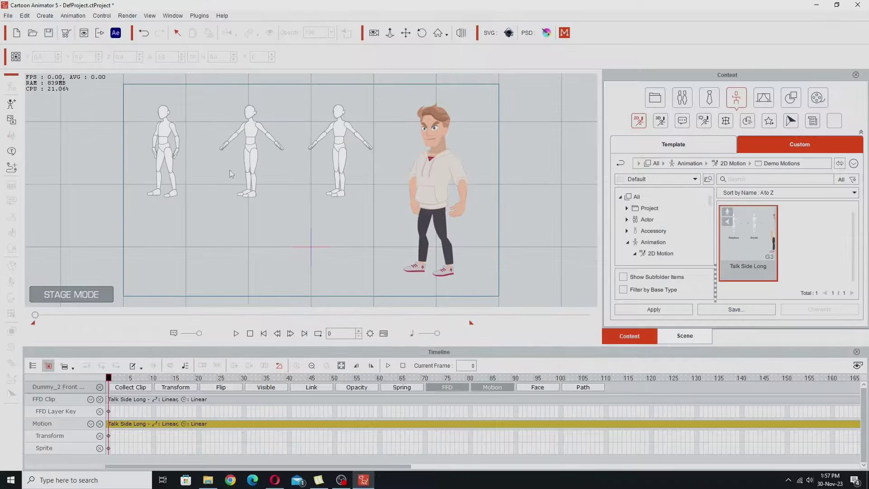
Step: Switch to File Explorer, apply Talk Side Long.ctBMotion from the 003 Character Tests folder to the middle dummy, and play it
{"action": "key", "text": "super+e"}
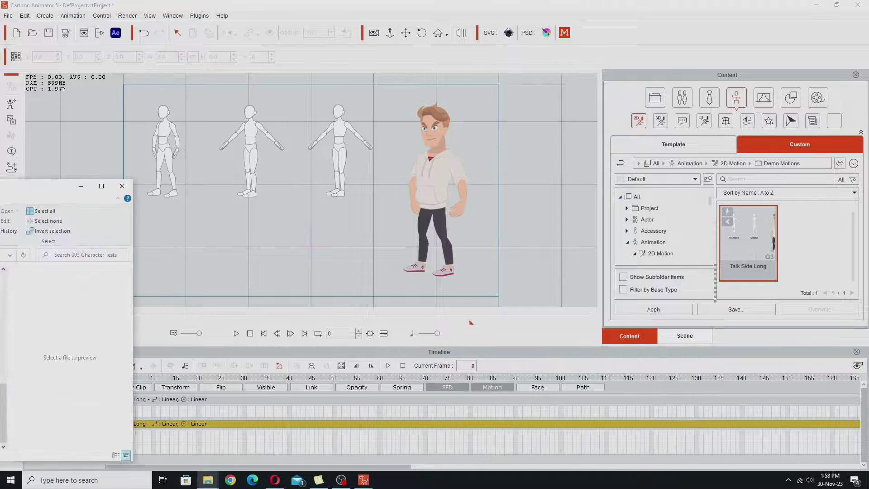
{"action": "left_click_drag", "start_coordinate": [572, 140], "coordinate": [641, 74]}
{"action": "left_click", "coordinate": [608, 293]}
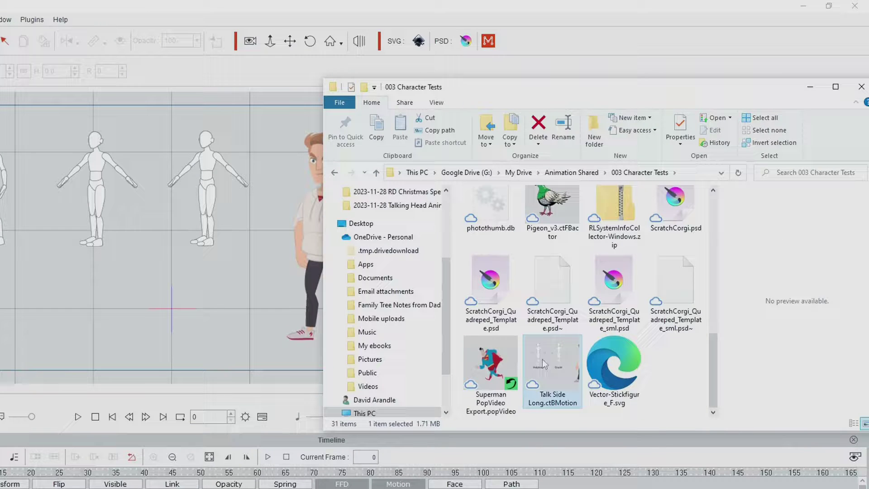
{"action": "left_click_drag", "start_coordinate": [542, 357], "coordinate": [96, 192]}
{"action": "left_click", "coordinate": [310, 352]}
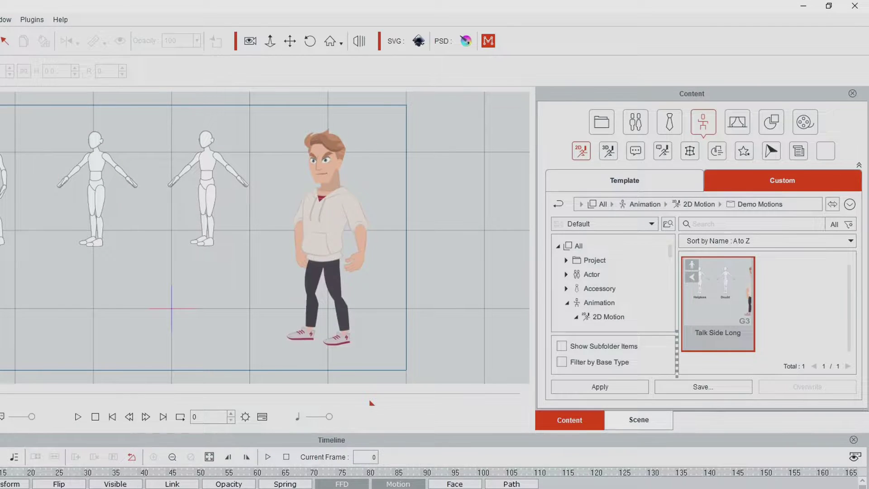
{"action": "key", "text": "space"}
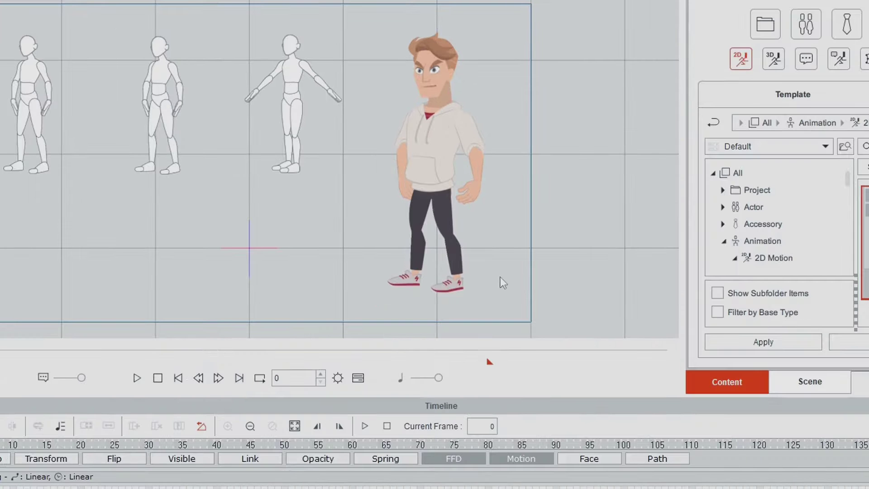
Step: Apply the character's own Talk Side Long action to Johnny1_S, then hide the timeline and return to frame 0
{"action": "left_click", "coordinate": [440, 127]}
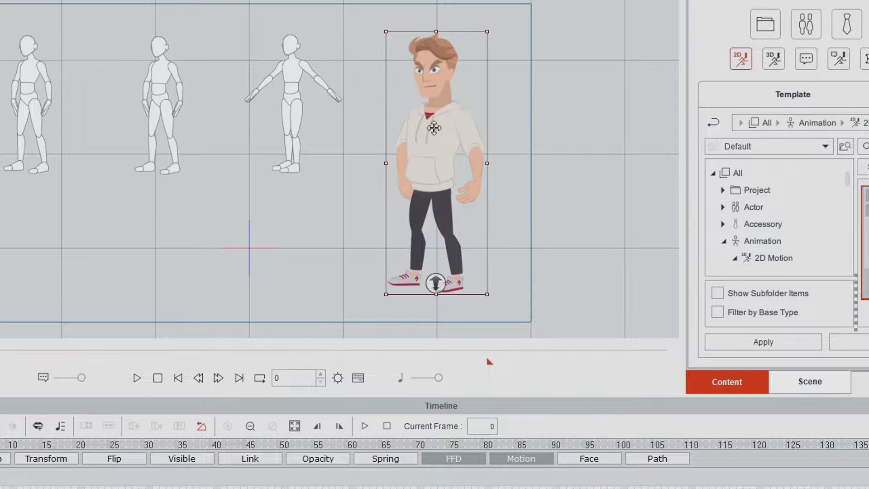
{"action": "right_click", "coordinate": [435, 131]}
{"action": "mouse_move", "coordinate": [458, 146]}
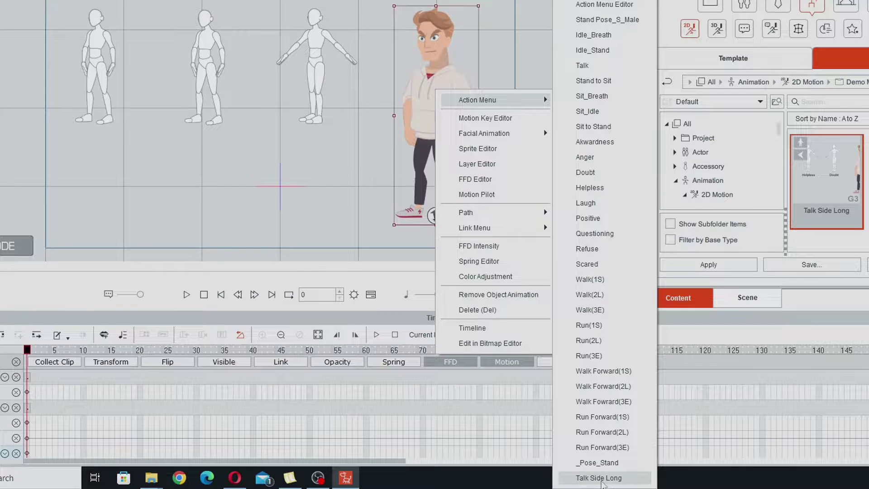
{"action": "left_click", "coordinate": [598, 477]}
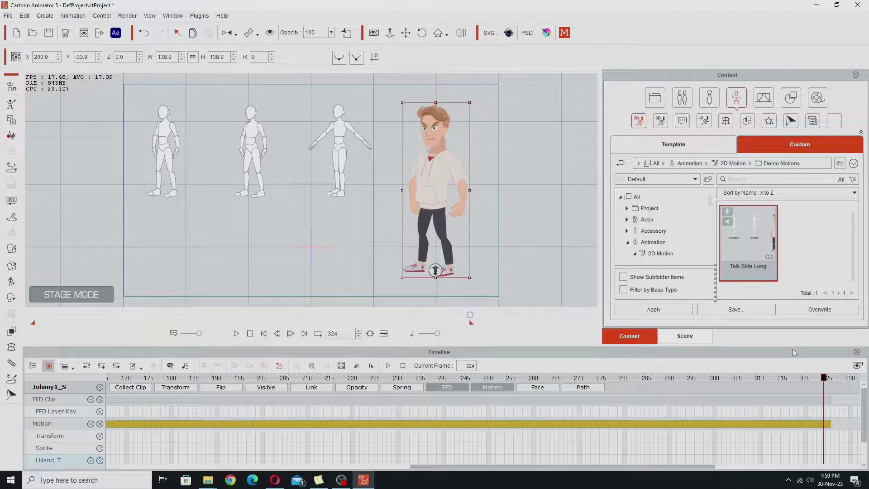
{"action": "key", "text": "F3"}
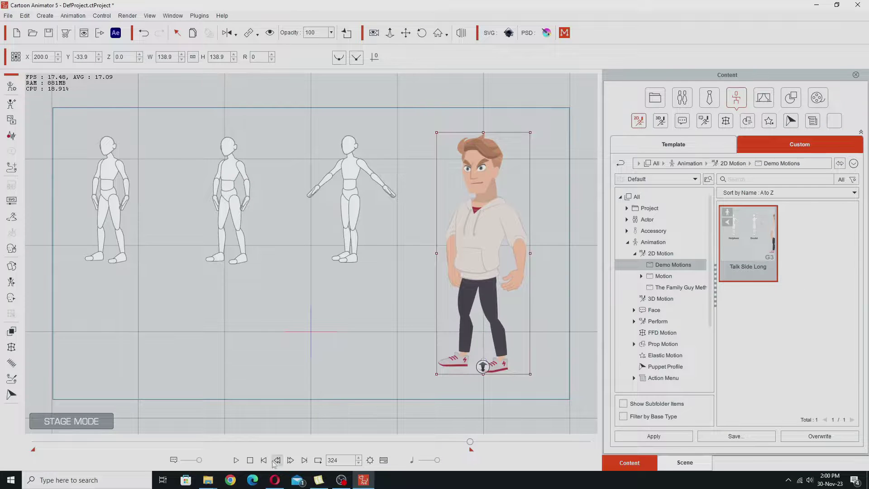
{"action": "left_click", "coordinate": [250, 460]}
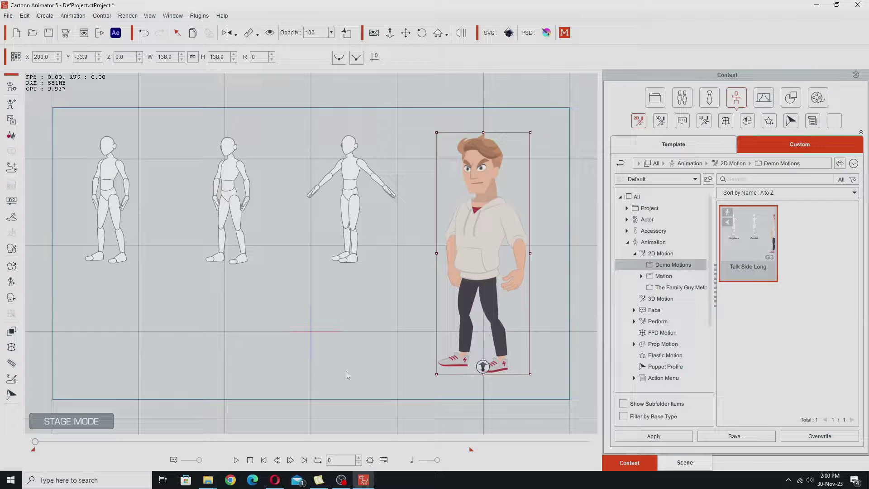
Step: Delete the third dummy, move the two remaining dummies together closer to the stage centre, and play the scene
{"action": "left_click", "coordinate": [354, 170]}
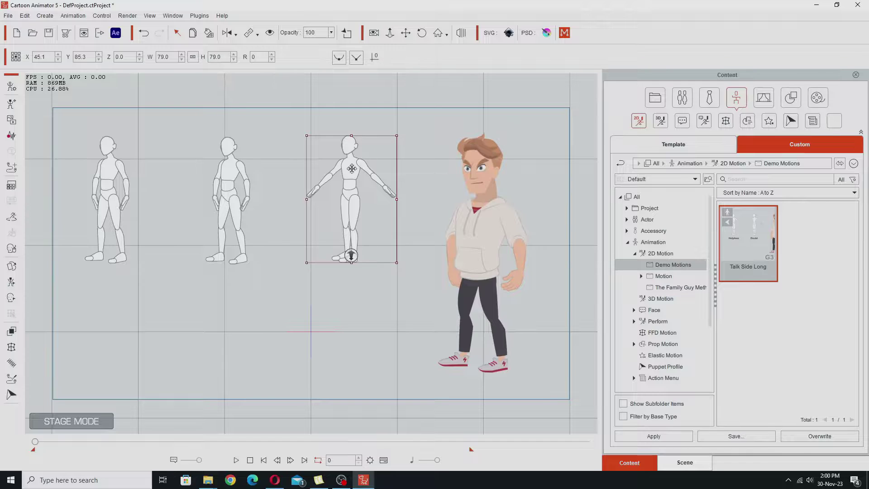
{"action": "key", "text": "Delete"}
{"action": "left_click", "coordinate": [145, 166]}
{"action": "left_click", "coordinate": [284, 152], "text": "ctrl"}
{"action": "left_click_drag", "start_coordinate": [285, 147], "coordinate": [345, 217]}
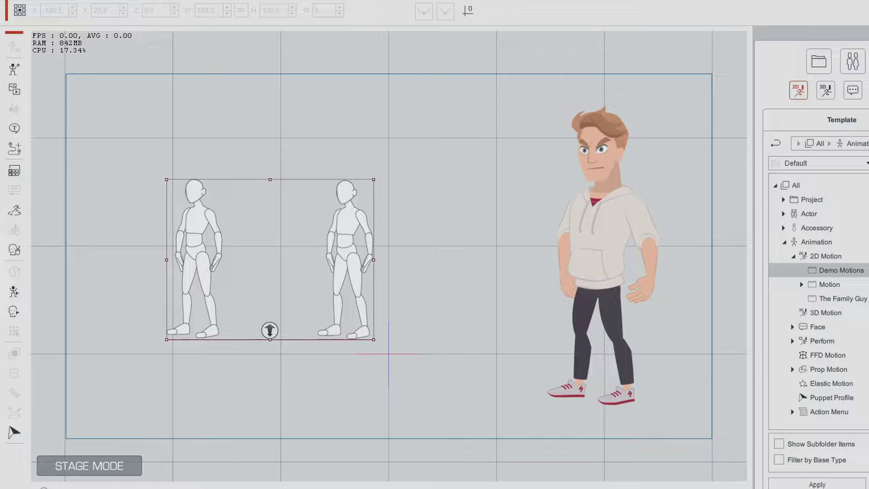
{"action": "key", "text": "space"}
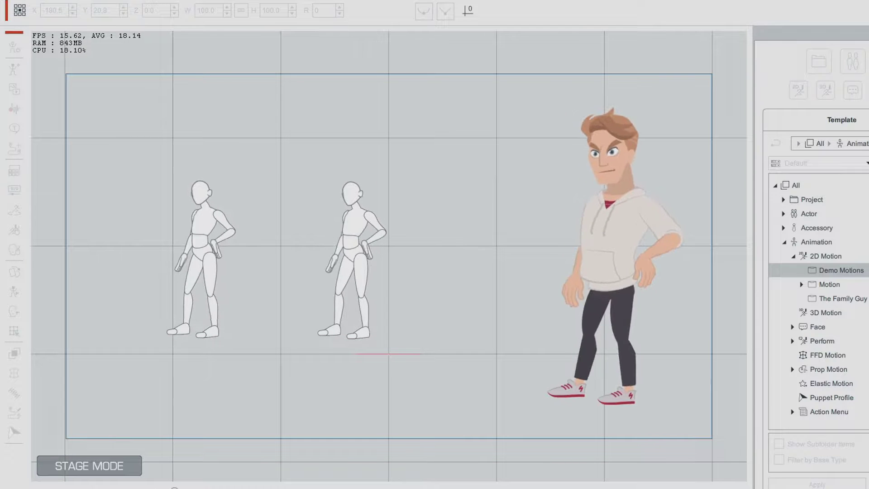